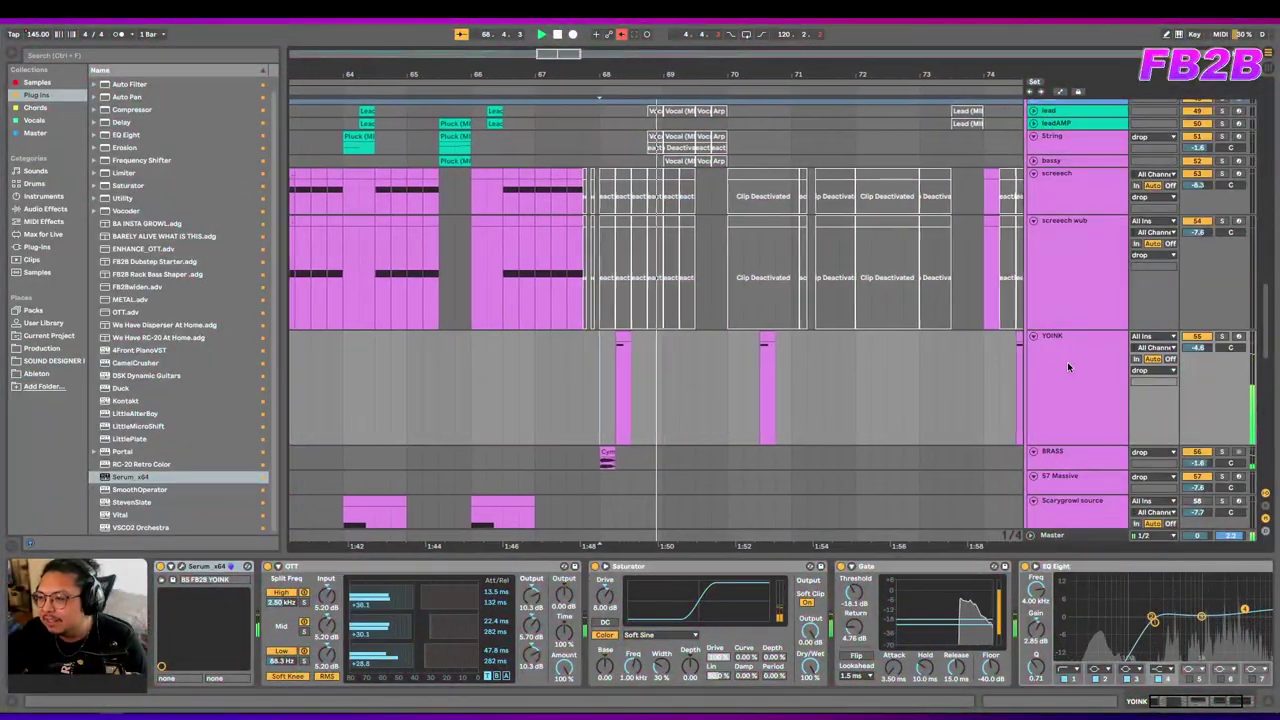
# Open the Serum instrument on the YOINK track and view oscillator B's Analog wavetable list without changing the wavetable.
pyautogui.click(187, 567)
pyautogui.moveTo(150, 52); pyautogui.dragTo(385, 91)
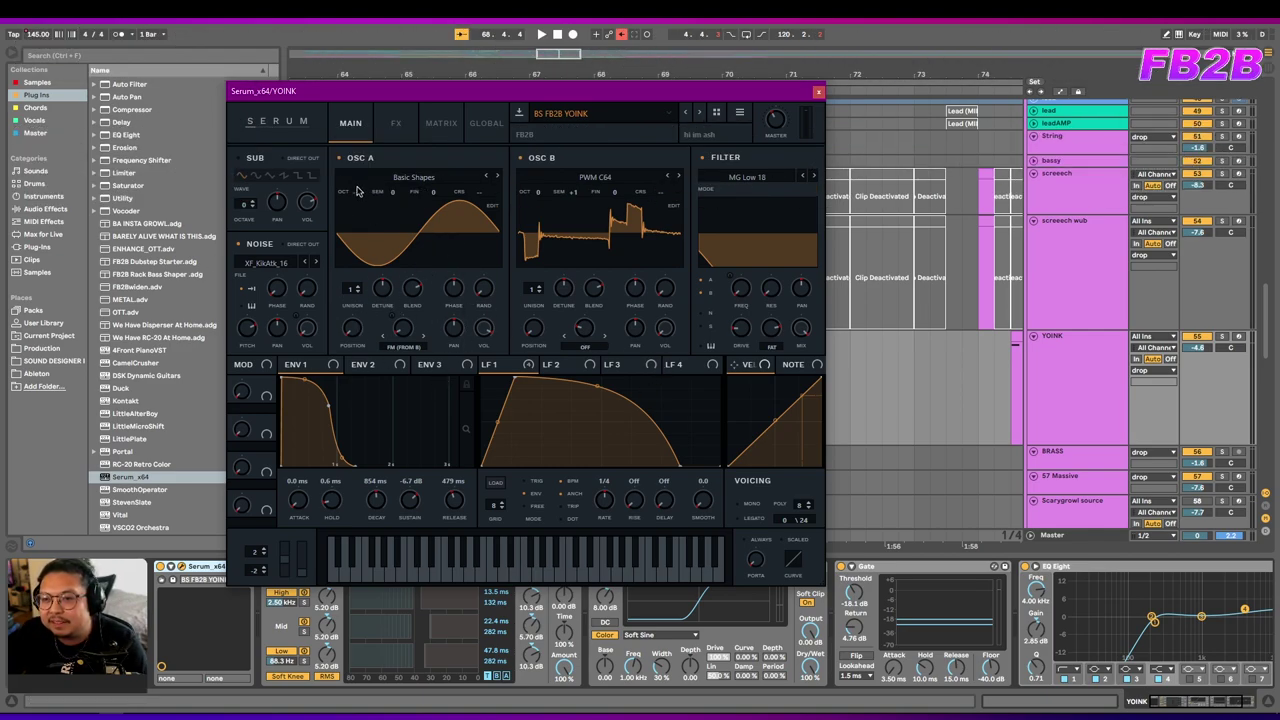
pyautogui.click(605, 180)
pyautogui.moveTo(610, 192)
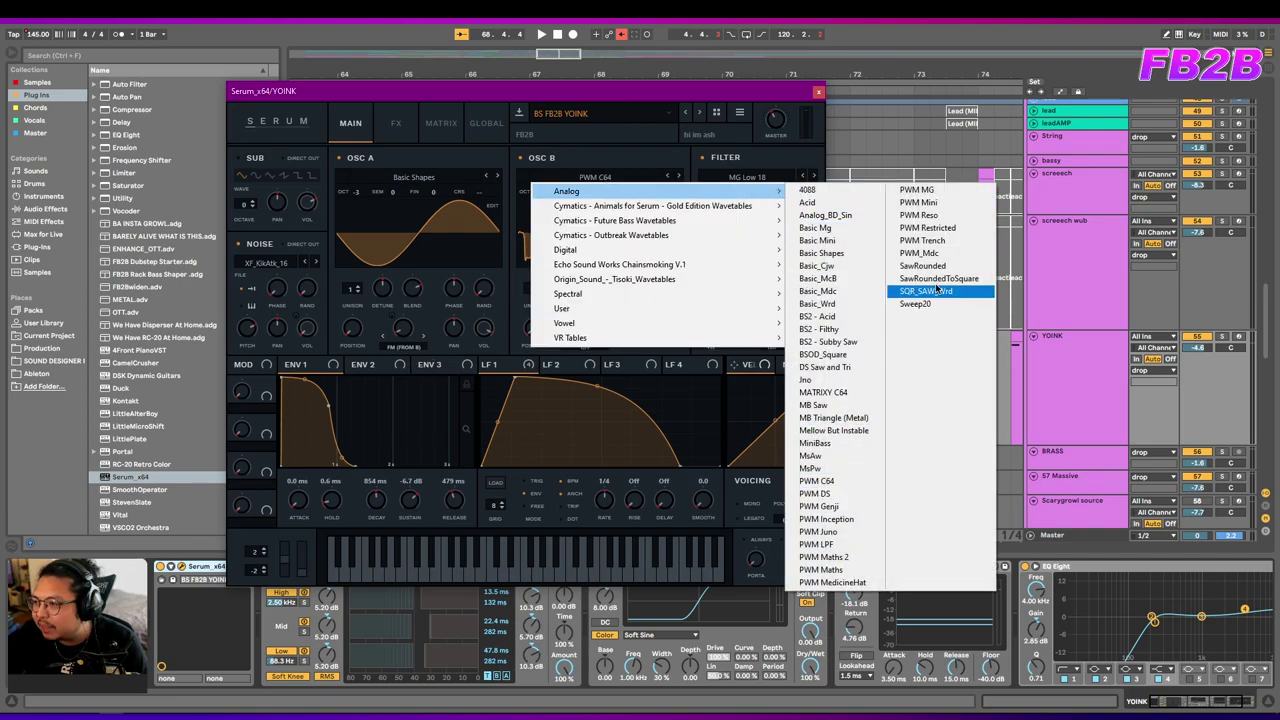
pyautogui.click(541, 140)
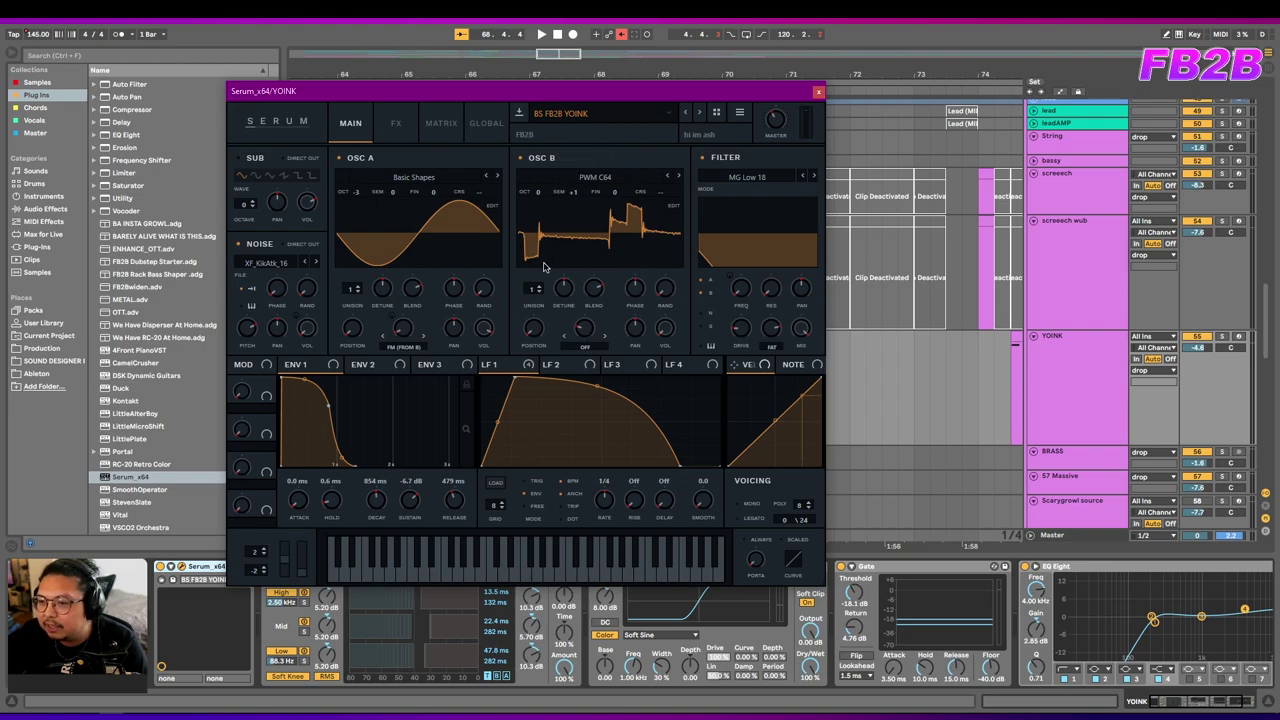
# Play back the arrangement briefly and solo the YOINK track.
pyautogui.press('space')
pyautogui.press('space')
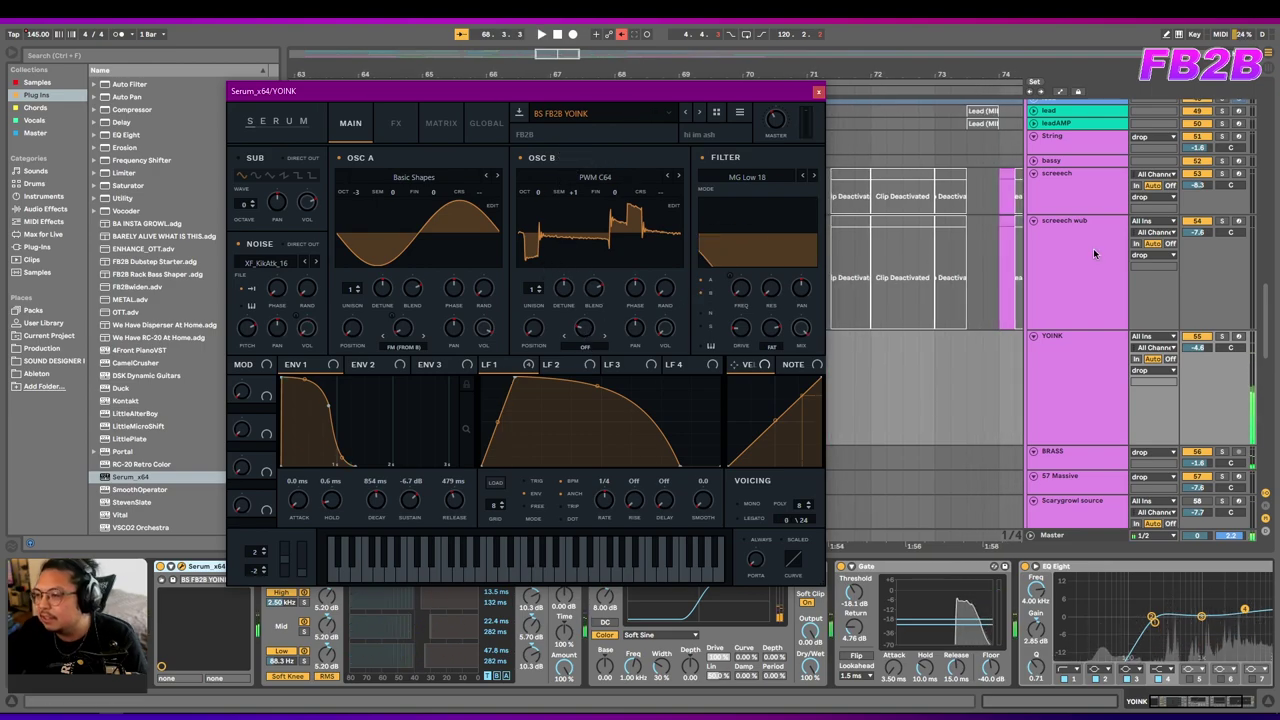
pyautogui.click(1074, 351)
pyautogui.scroll(-1, 1074, 351)
pyautogui.click(1222, 310)
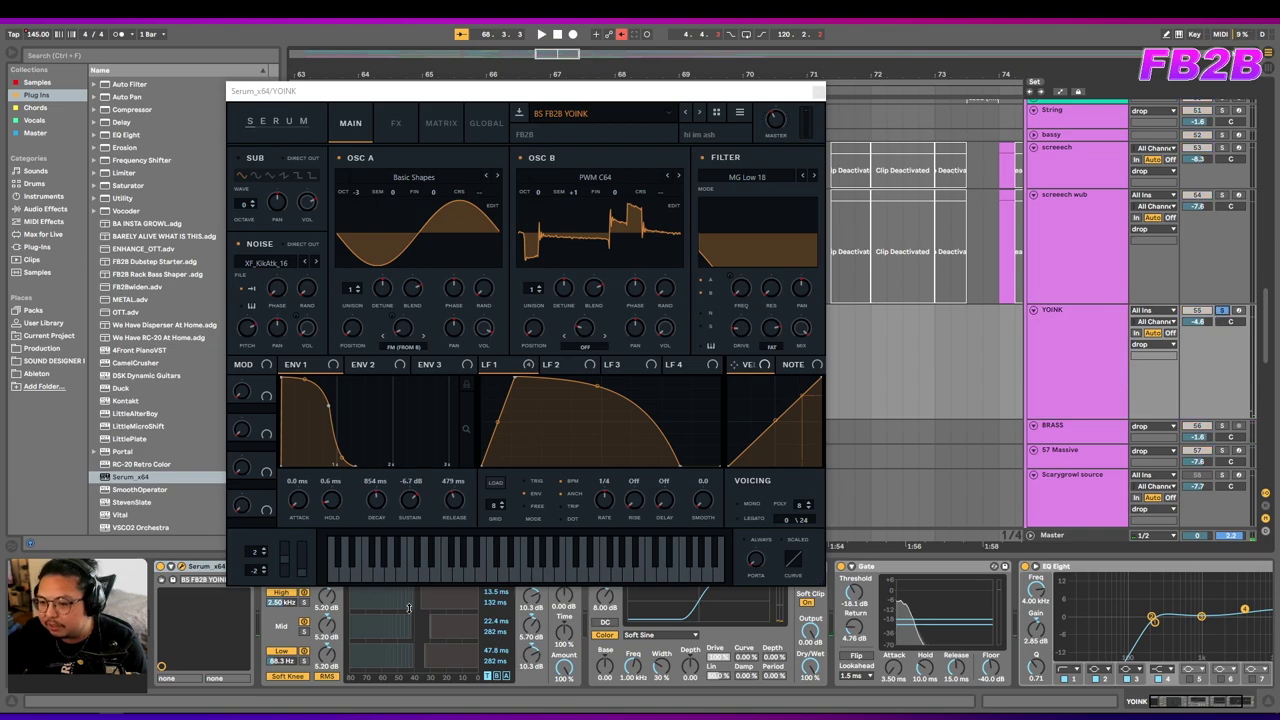
# Move the Serum window off the device chain and turn off OTT, Saturator, Gate and EQ Eight on the YOINK track.
pyautogui.moveTo(558, 90); pyautogui.dragTo(660, 47)
pyautogui.click(268, 567)
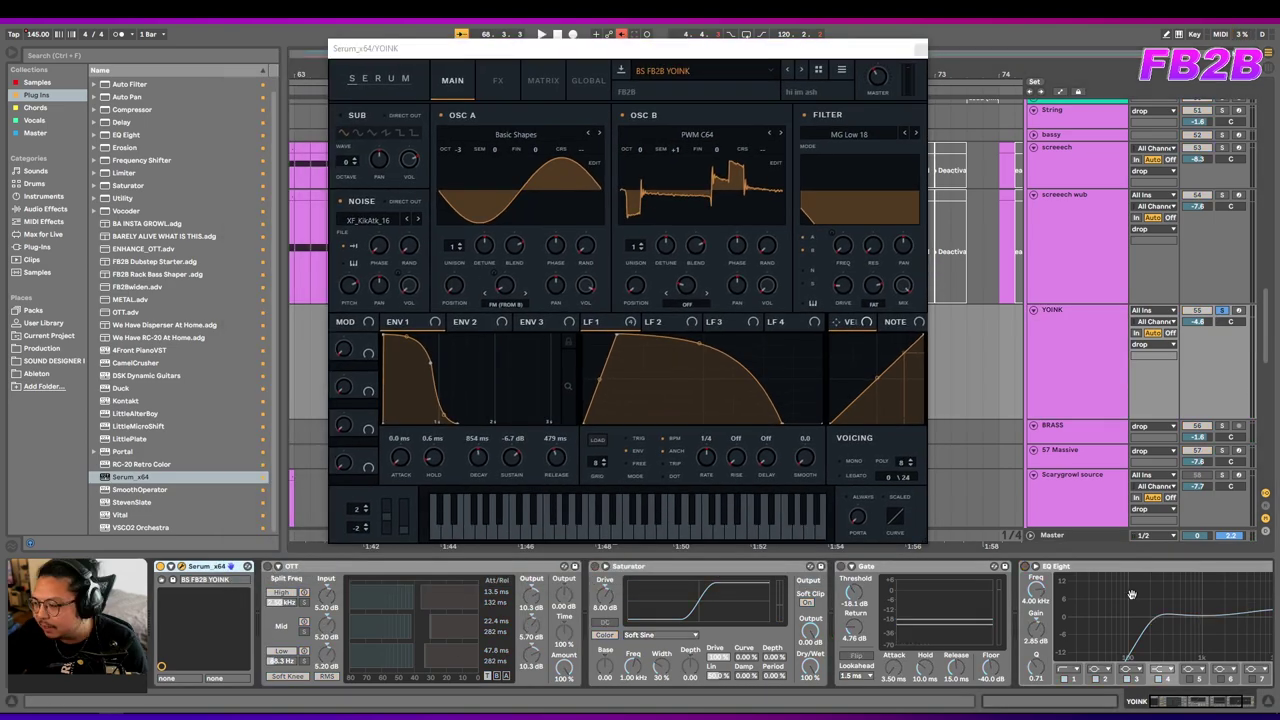
pyautogui.scroll(-2, 1126, 594)
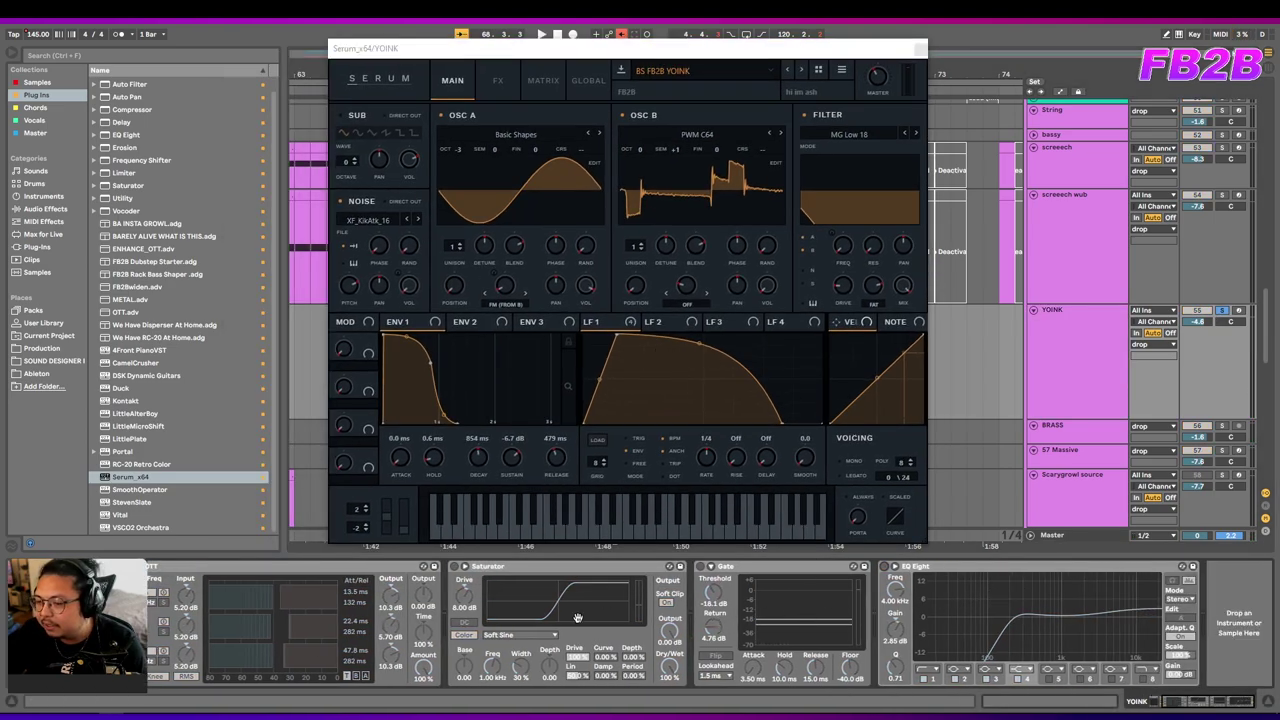
pyautogui.hscroll(-3, 577, 617)
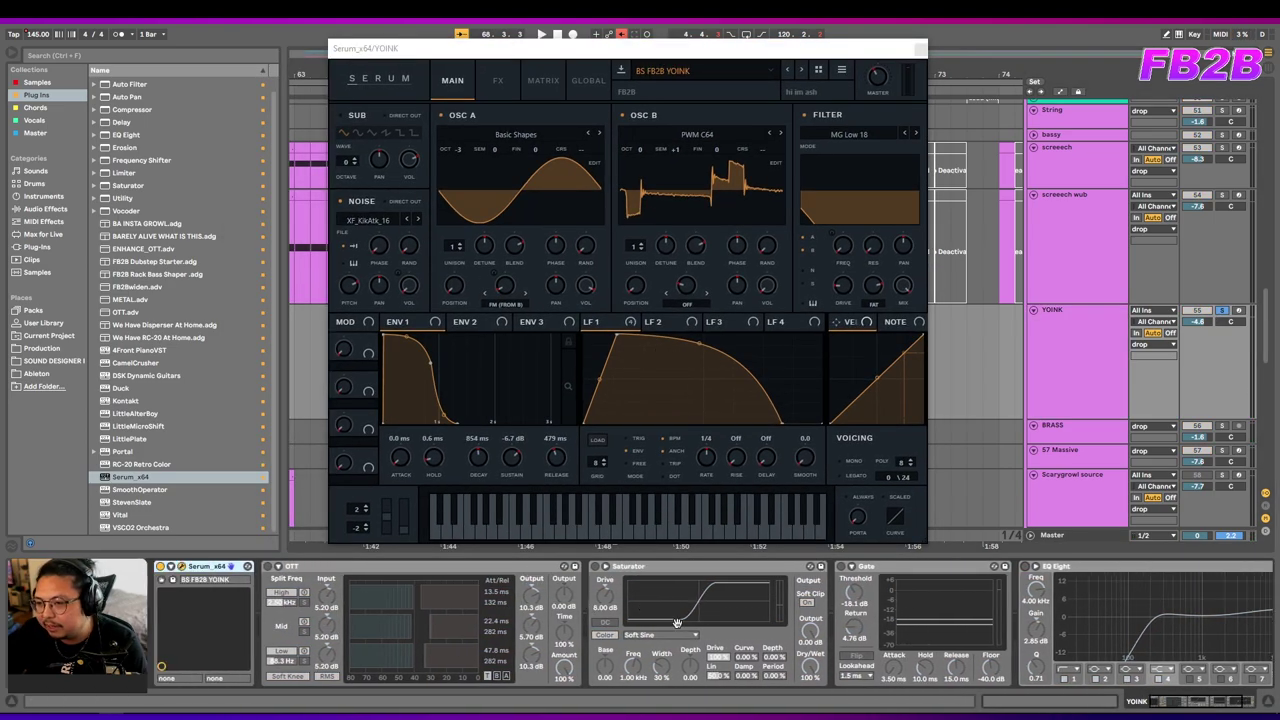
# Arm the YOINK track for recording and enable computer keyboard MIDI input to play test notes through the dry Serum patch.
pyautogui.click(1239, 311)
pyautogui.click(1080, 353)
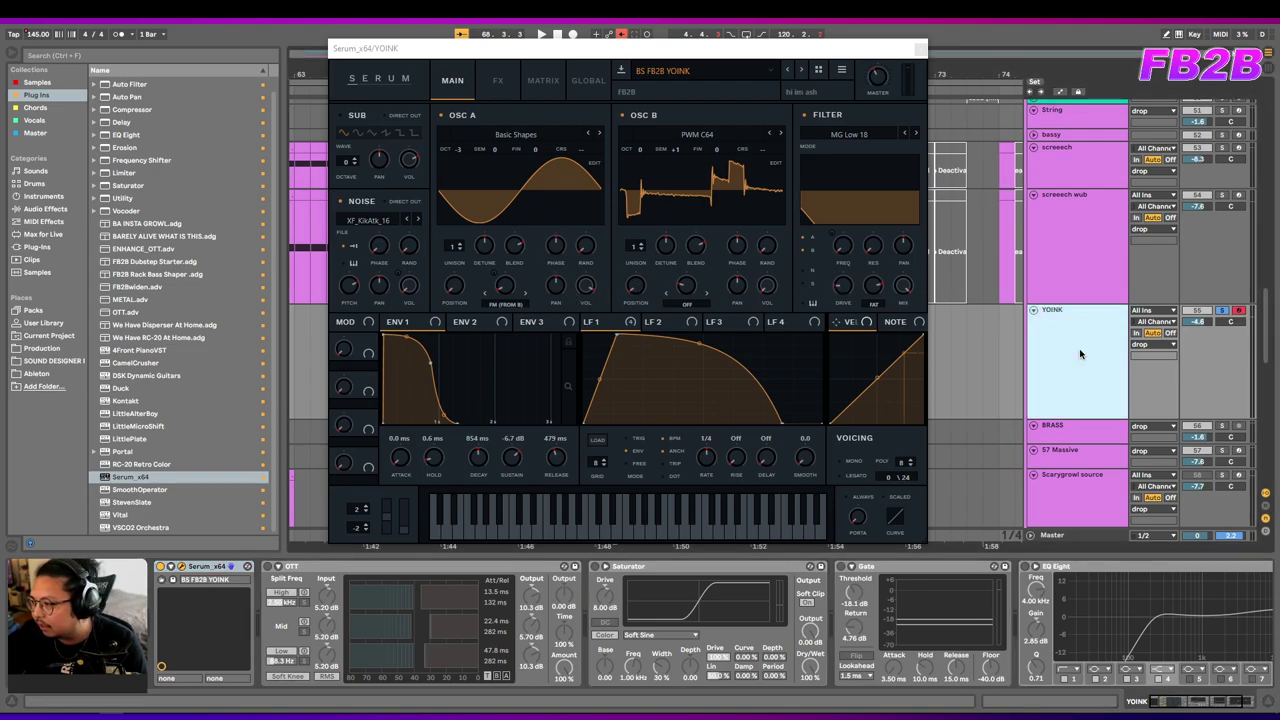
pyautogui.press('m')
pyautogui.press('a')
pyautogui.press('a')
pyautogui.press('z')
pyautogui.press('a')
pyautogui.press('x')
pyautogui.press('a')
# Play repeated notes on the dry patch while examining the LFO 1 assignments and oscillator A's FM (From B) warp.
pyautogui.moveTo(668, 54); pyautogui.dragTo(638, 92)
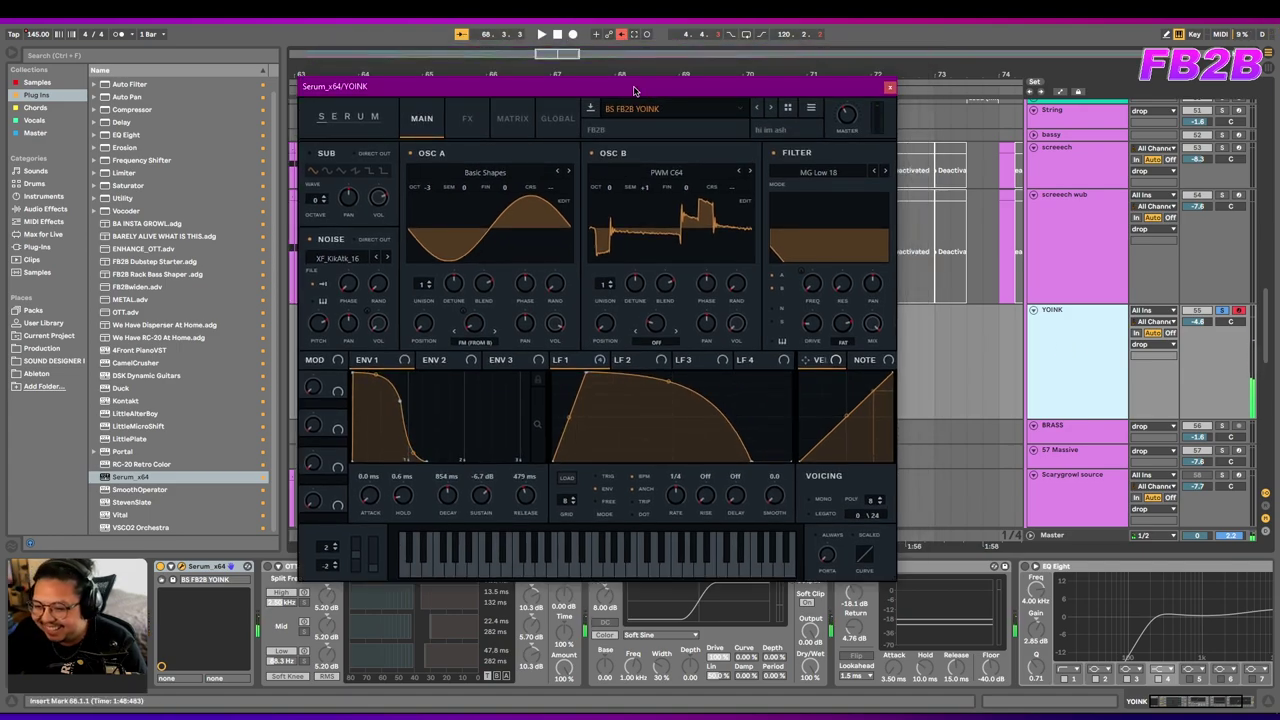
pyautogui.press('a')
pyautogui.press('a')
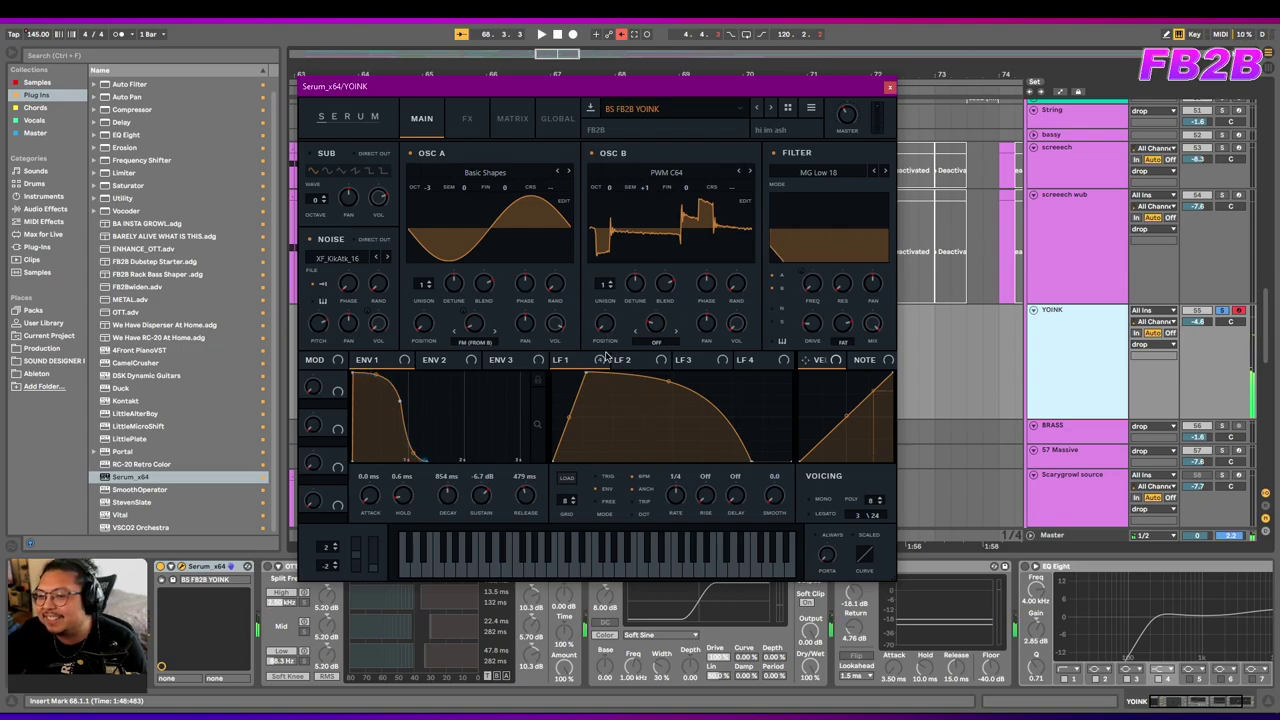
pyautogui.press('a')
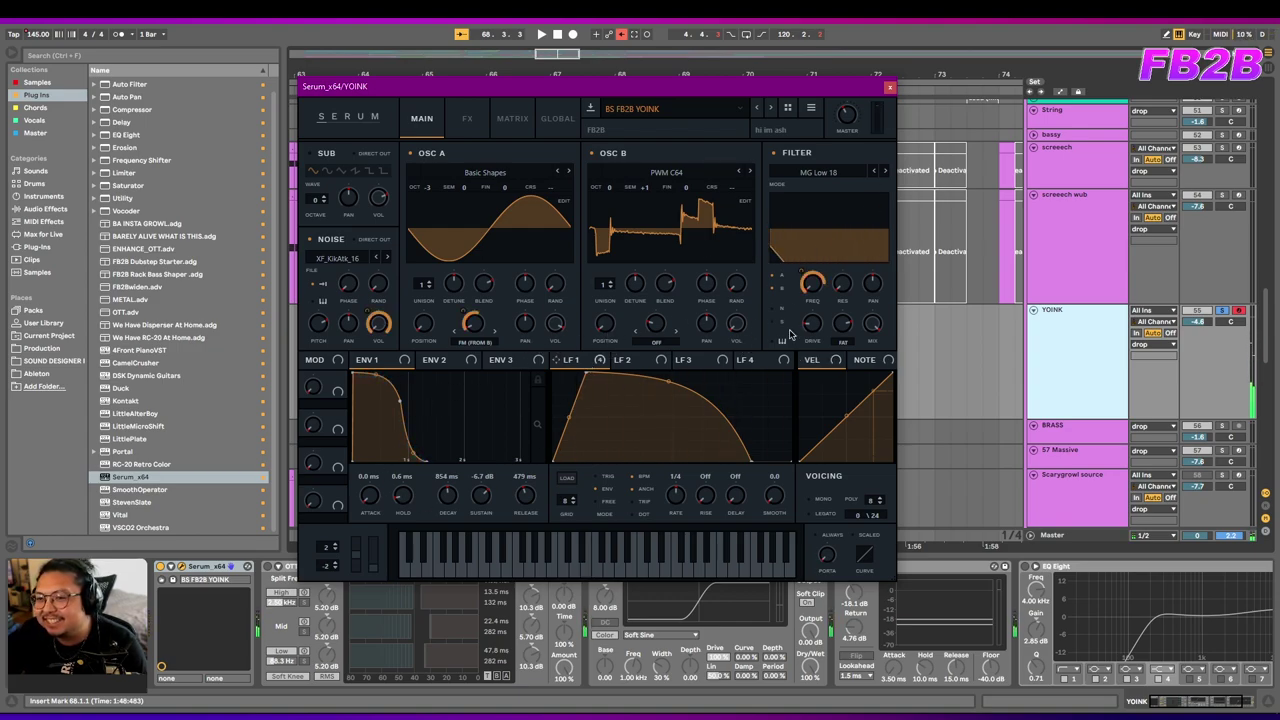
pyautogui.press('a')
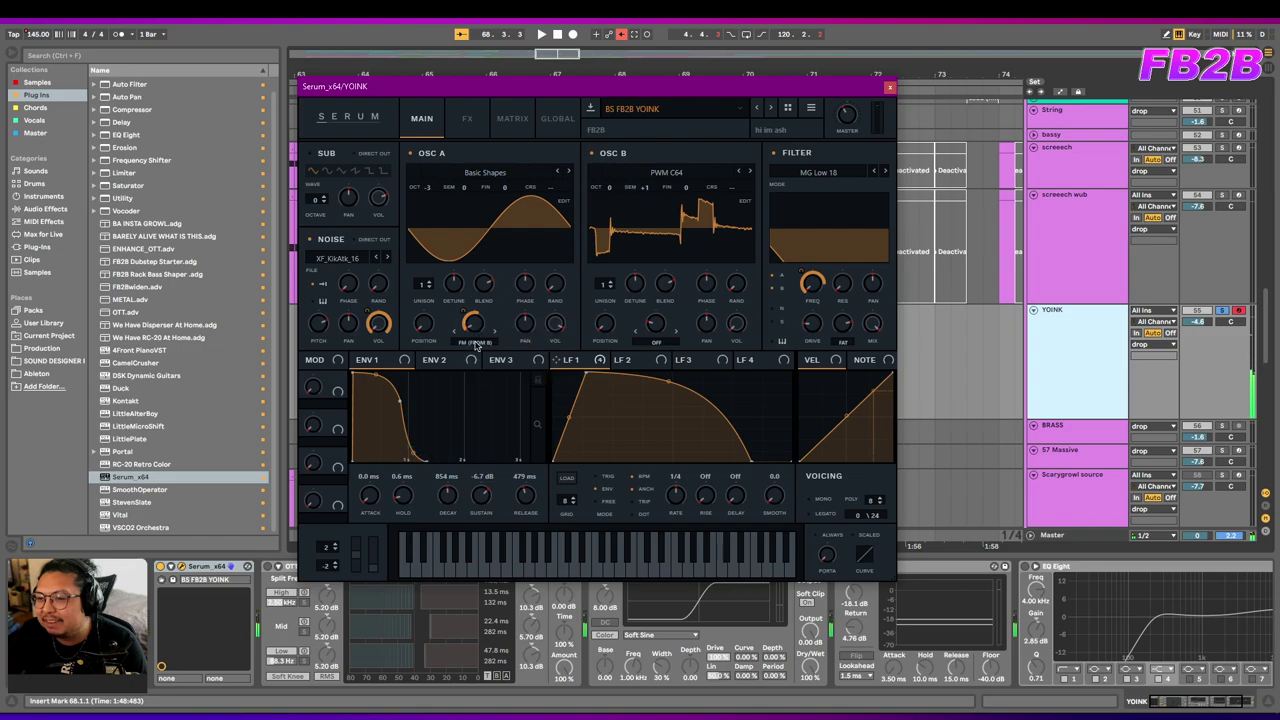
pyautogui.press('a')
pyautogui.press('a')
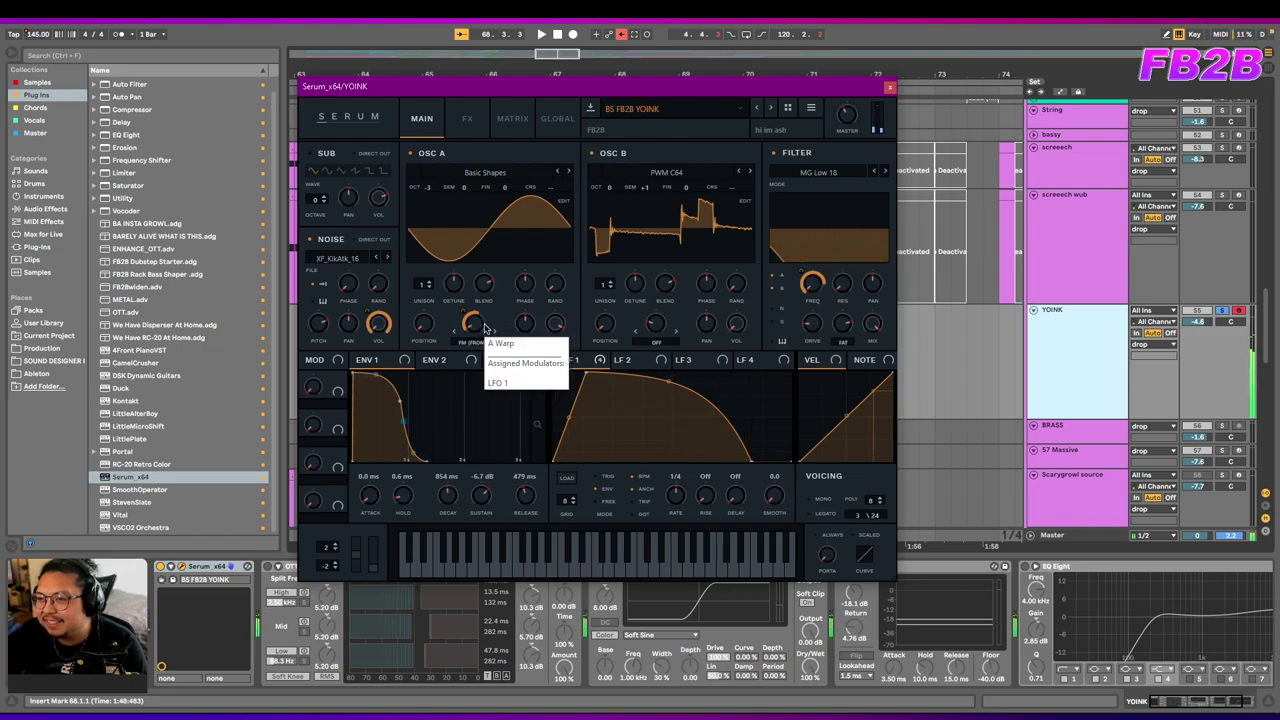
pyautogui.press('a')
pyautogui.press('a')
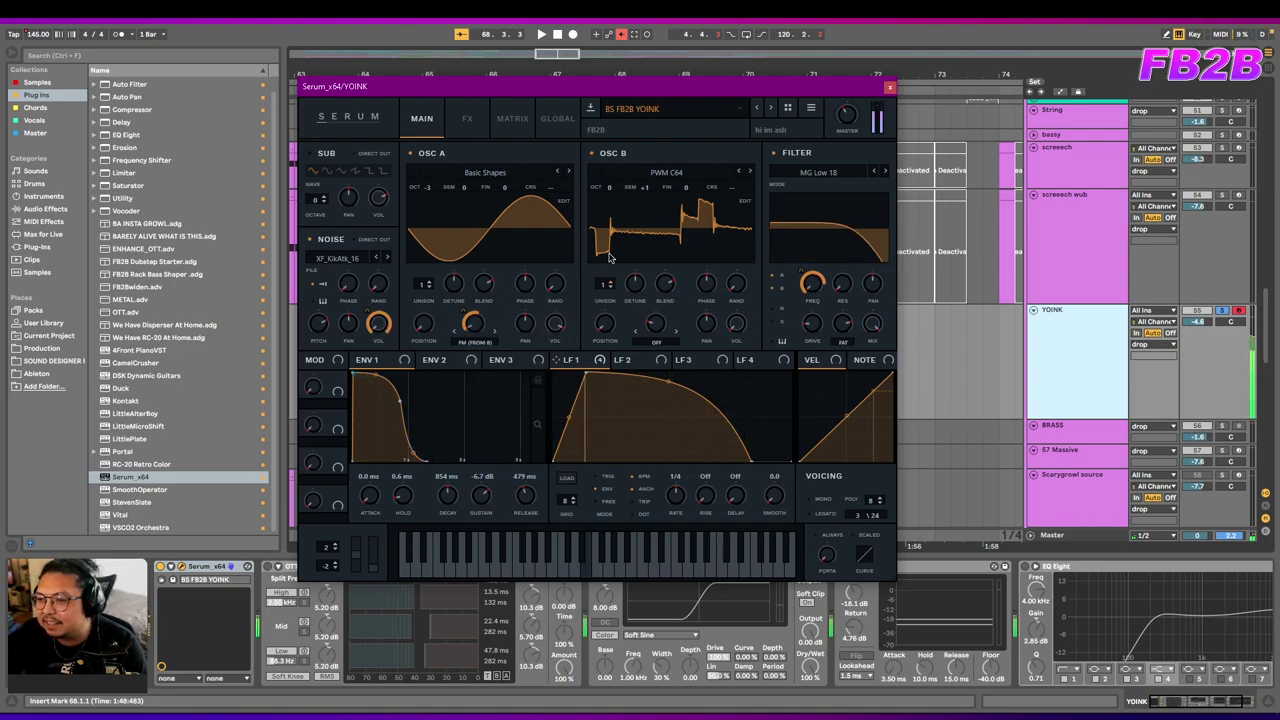
# Switch oscillator A off and back on while playing notes to compare oscillator B alone with the full patch.
pyautogui.click(410, 153)
pyautogui.press('a')
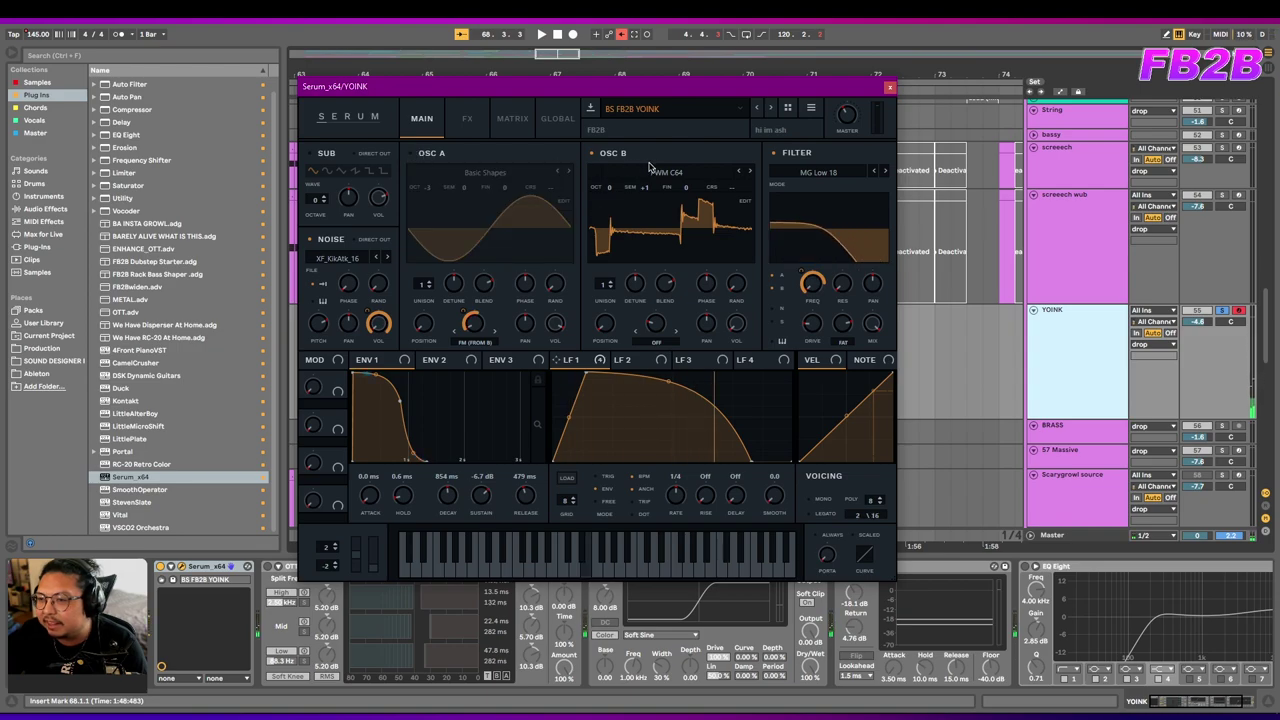
pyautogui.click(410, 153)
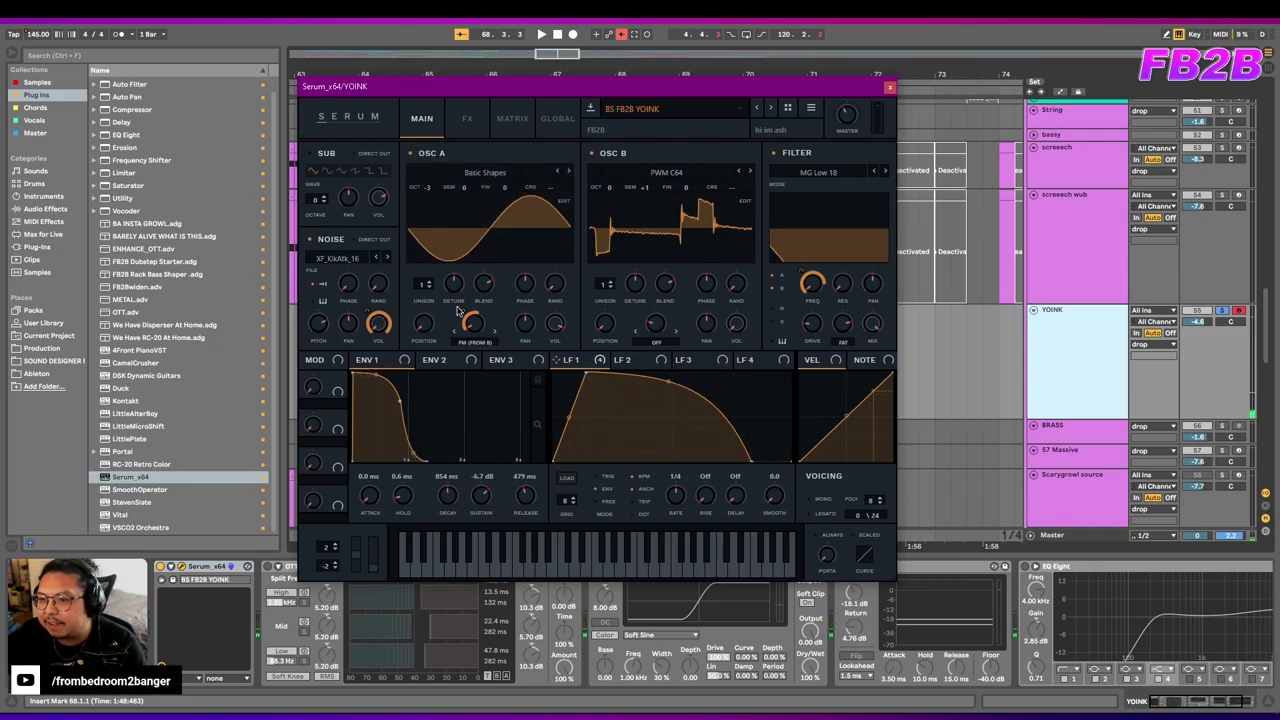
pyautogui.press('a')
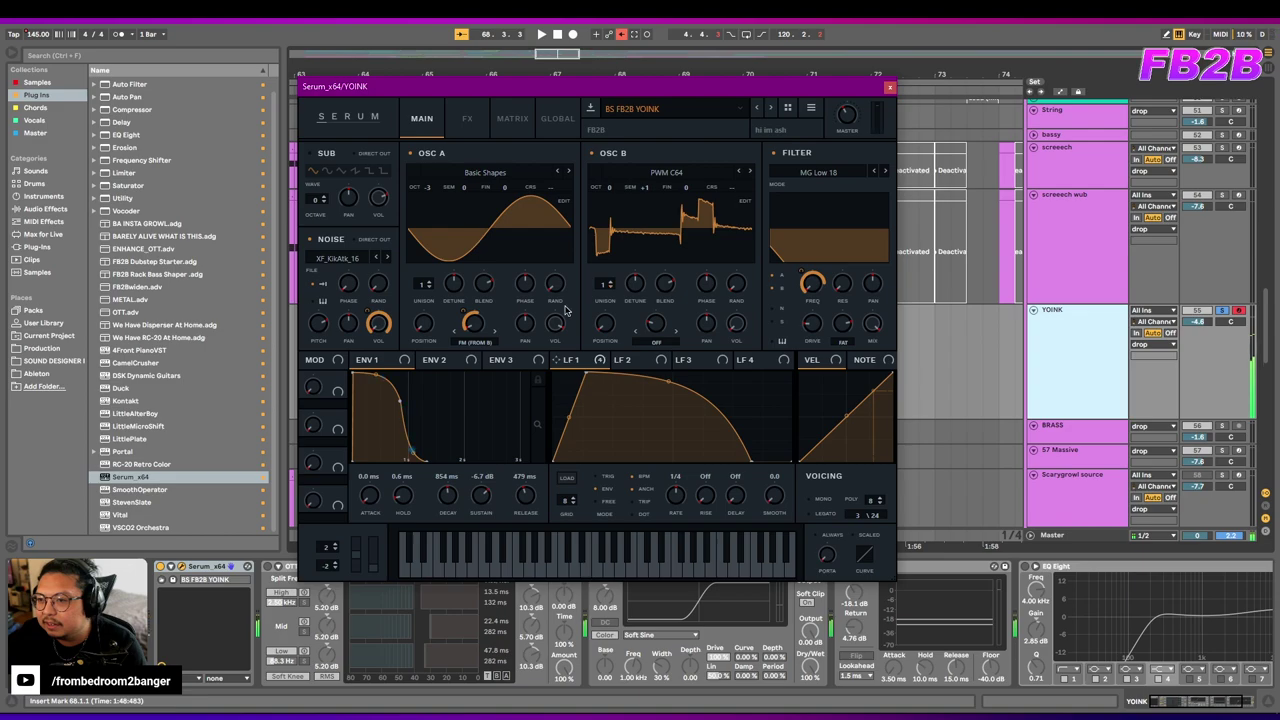
pyautogui.press('a')
# Try oscillator A's FM (From B) warp amount at 12% while playing notes.
pyautogui.moveTo(475, 326)
pyautogui.mouseDown()
pyautogui.moveTo(491, 278)
pyautogui.moveTo(488, 336)
pyautogui.mouseUp()
pyautogui.press('a')
pyautogui.press('a')
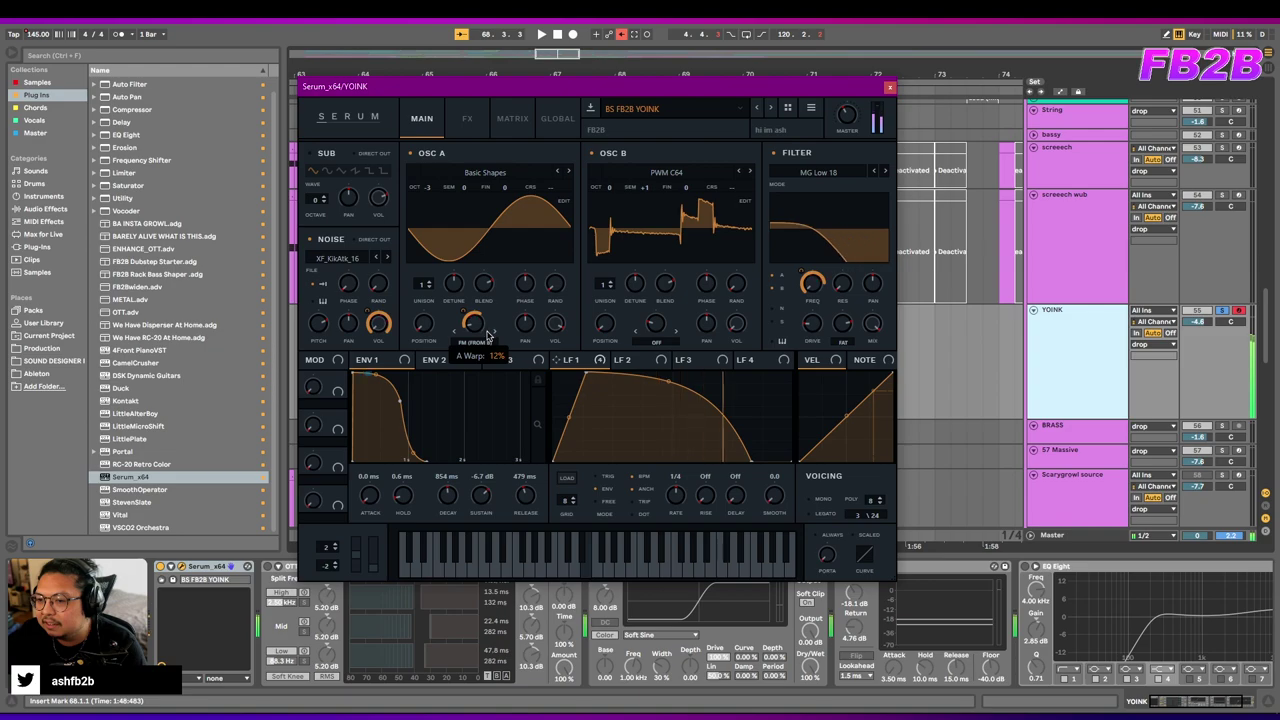
# Bypass the LFO 1 modulator on oscillator A's warp and sweep the FM amount by hand.
pyautogui.rightClick(476, 338)
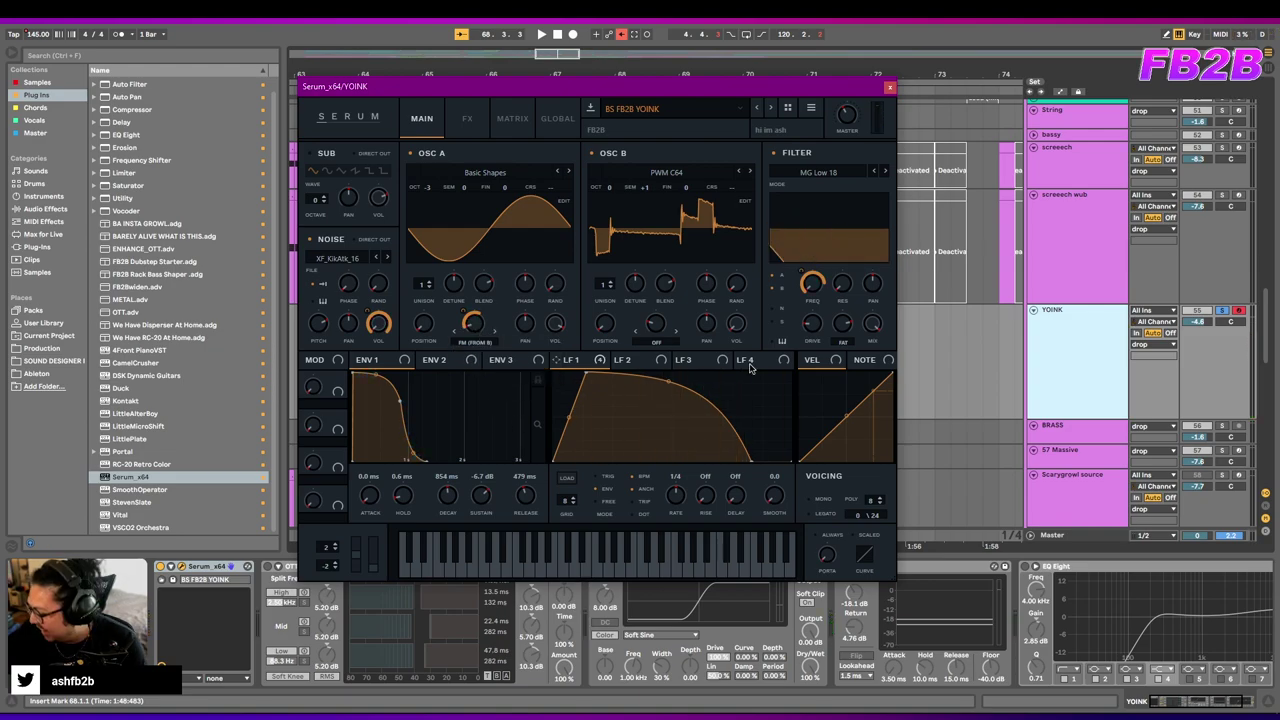
pyautogui.rightClick(477, 331)
pyautogui.click(479, 330)
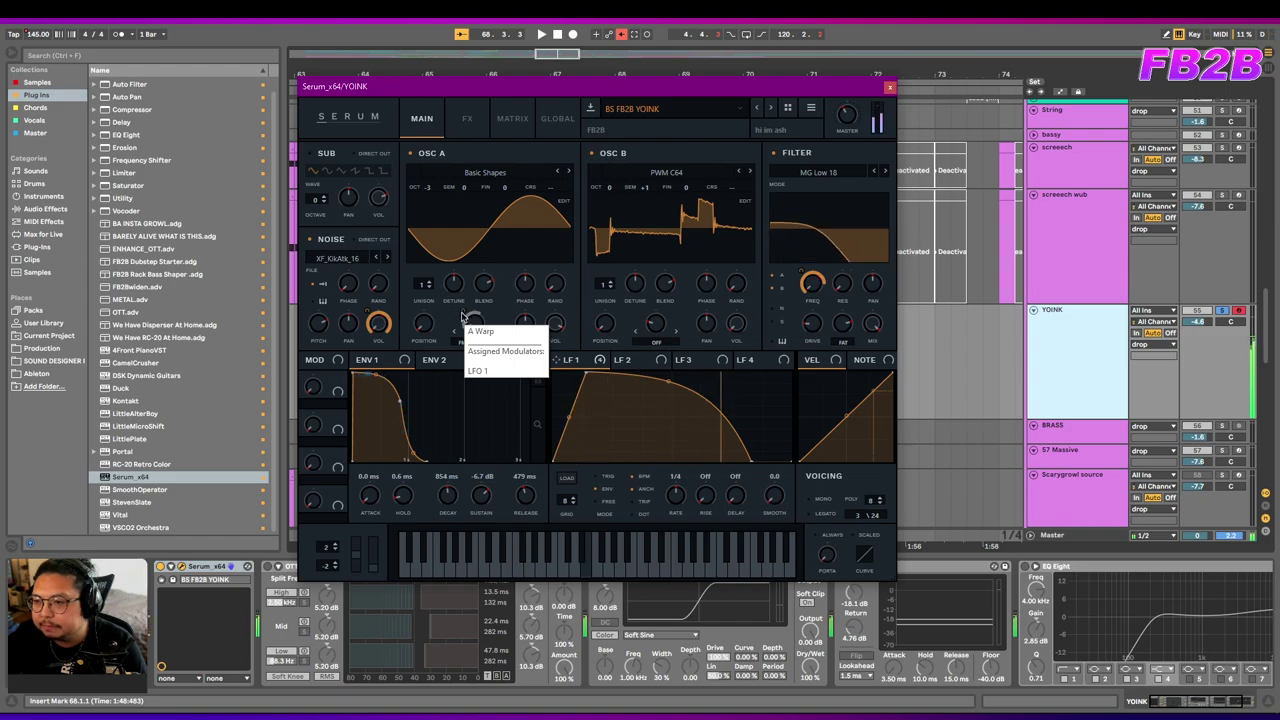
pyautogui.moveTo(463, 312); pyautogui.dragTo(464, 300)
pyautogui.rightClick(467, 309)
pyautogui.click(505, 329)
pyautogui.moveTo(494, 276); pyautogui.dragTo(488, 325)
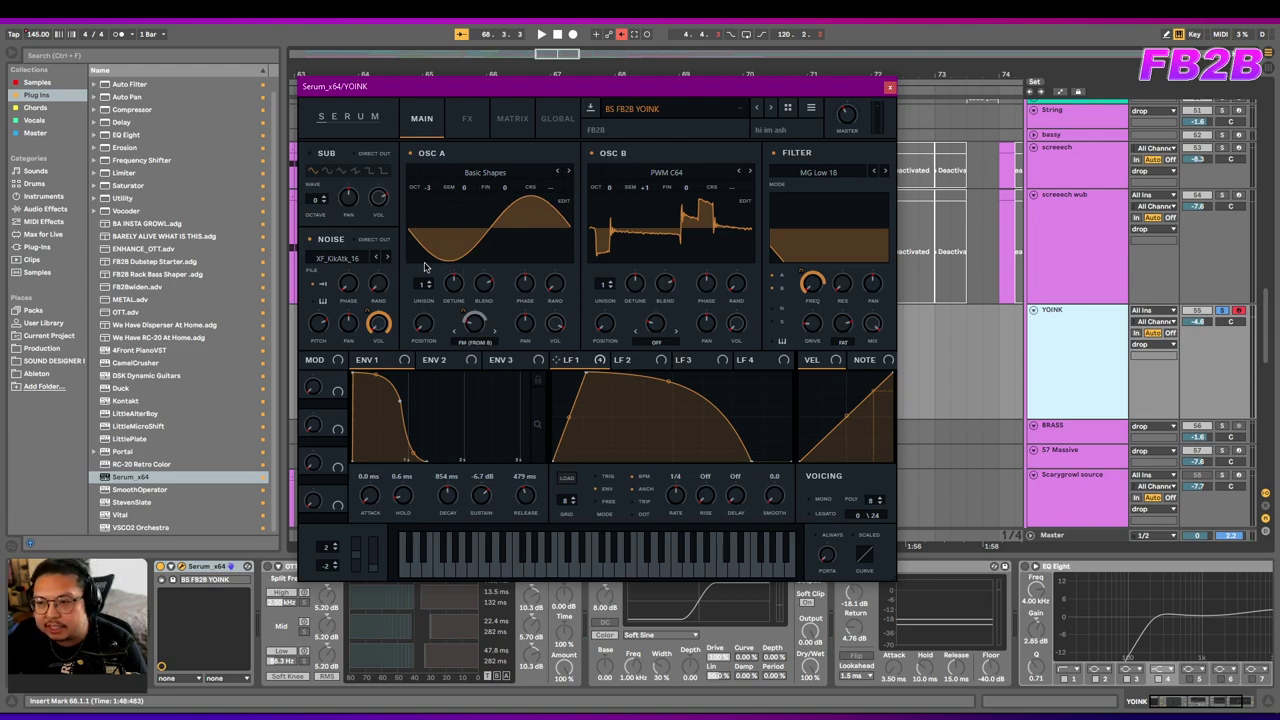
# Re-enable LFO 1 on oscillator A's warp, audition the warp at 25%, and try different LFO 1 rates.
pyautogui.rightClick(471, 326)
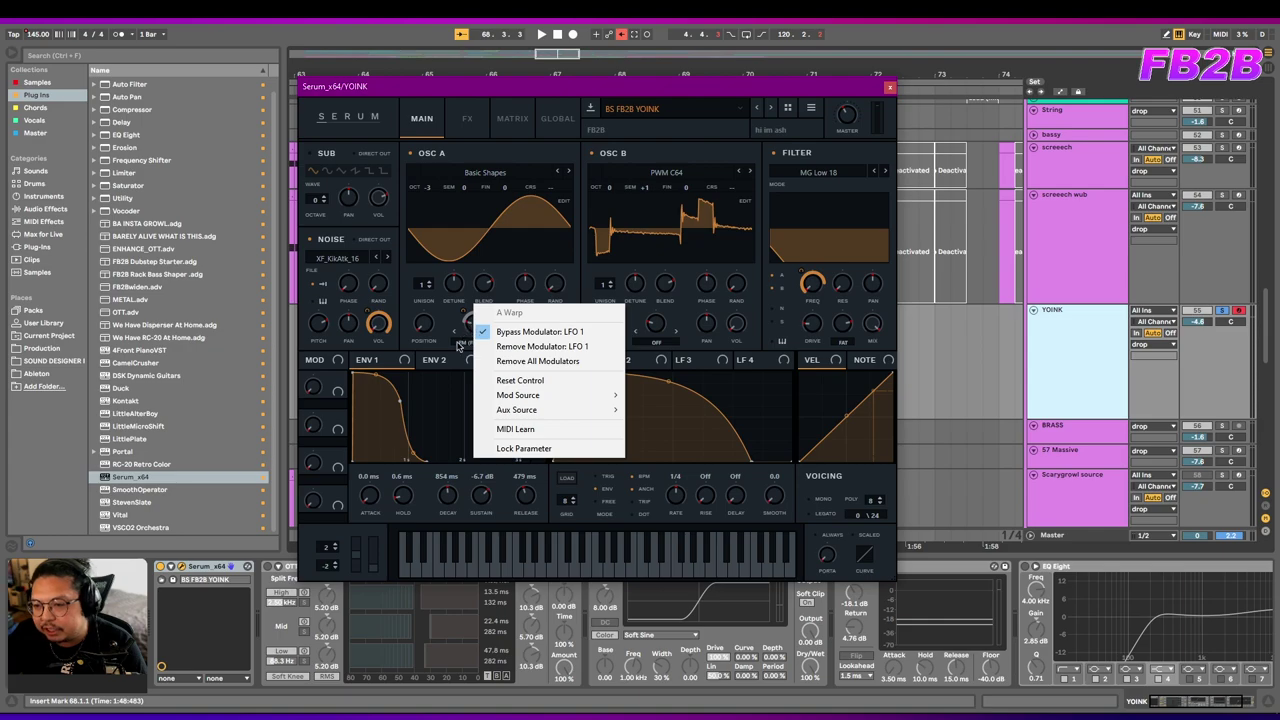
pyautogui.click(560, 332)
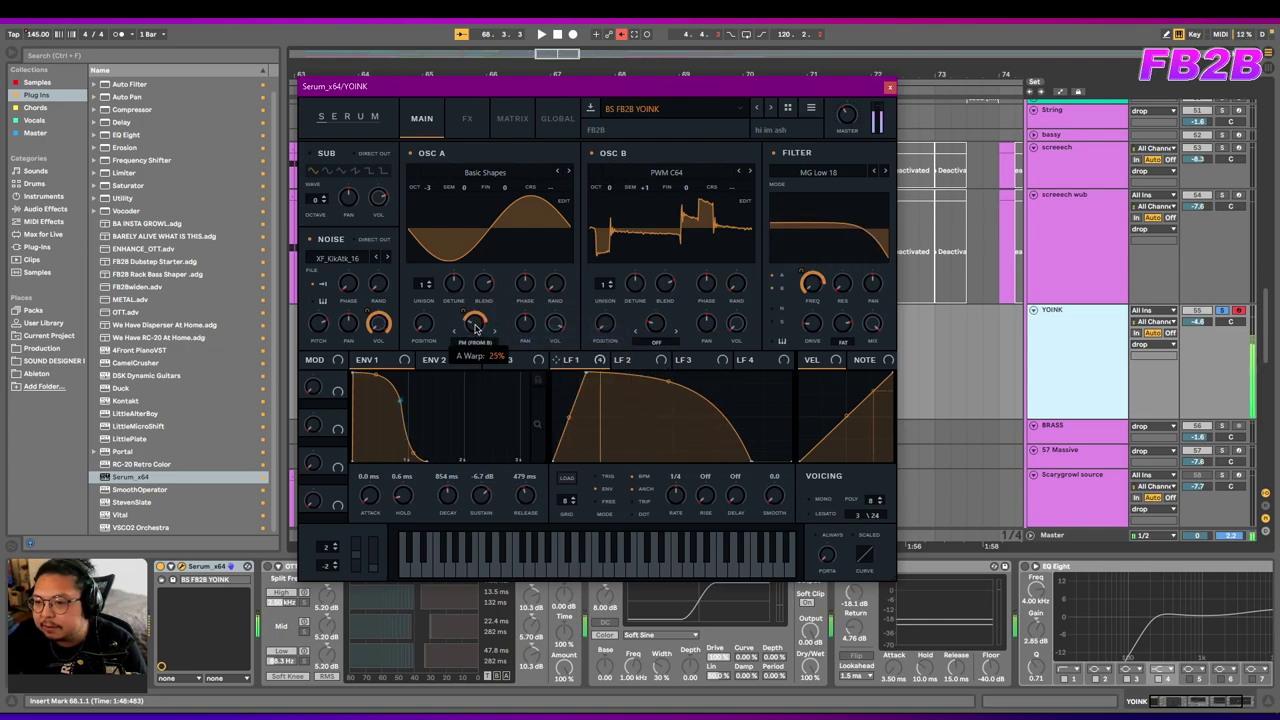
pyautogui.moveTo(676, 495); pyautogui.dragTo(678, 528)
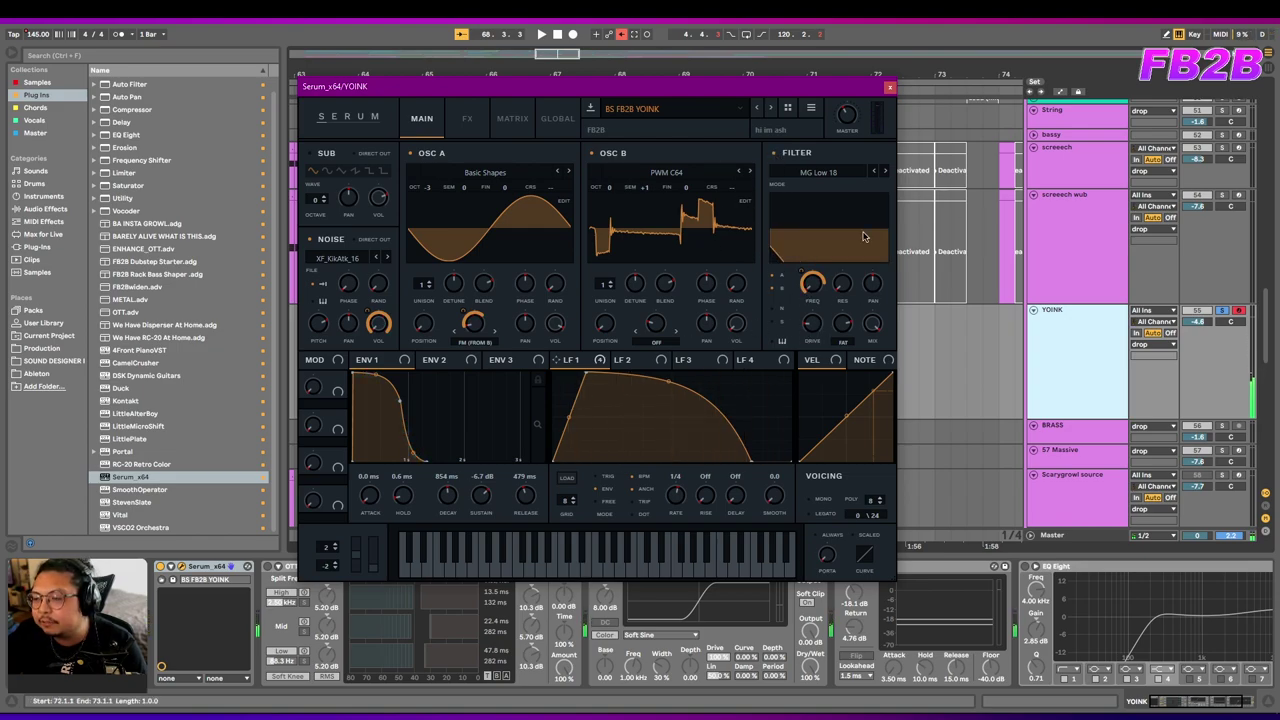
# Examine Serum's effects with the Reverb-type filter toggled for comparison, return to the main page and close the Serum window.
pyautogui.moveTo(746, 271)
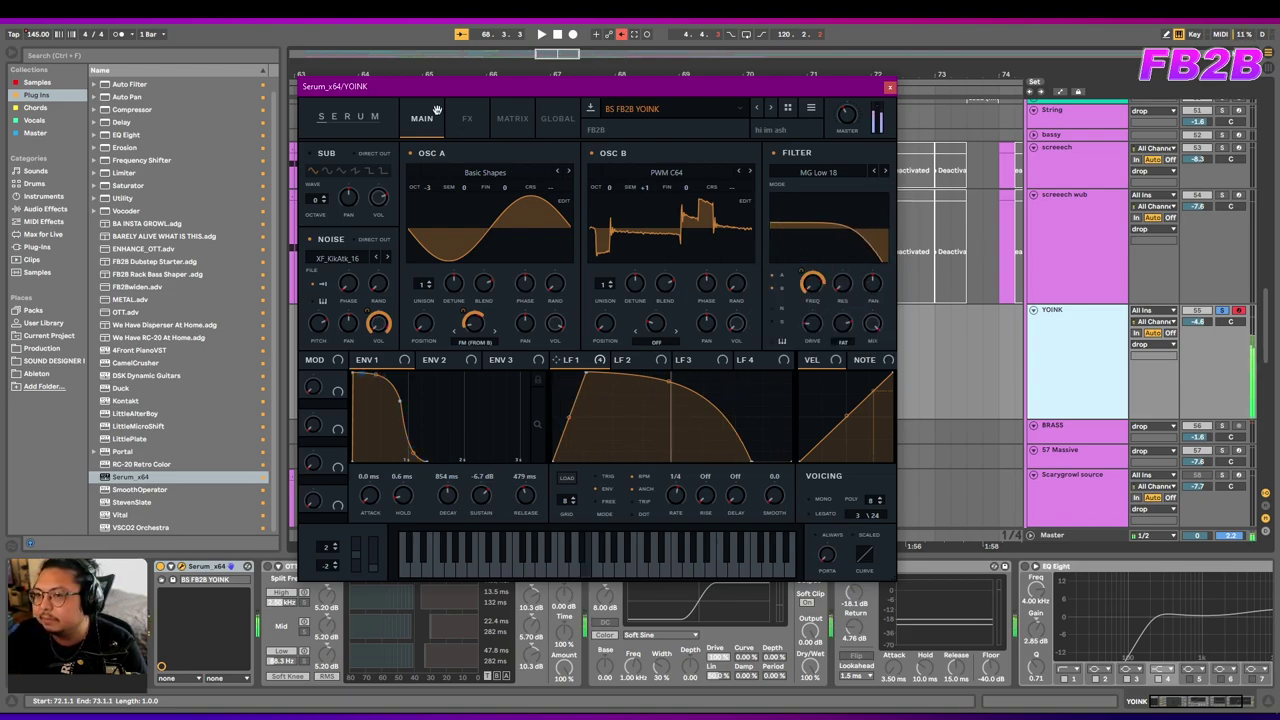
pyautogui.click(467, 118)
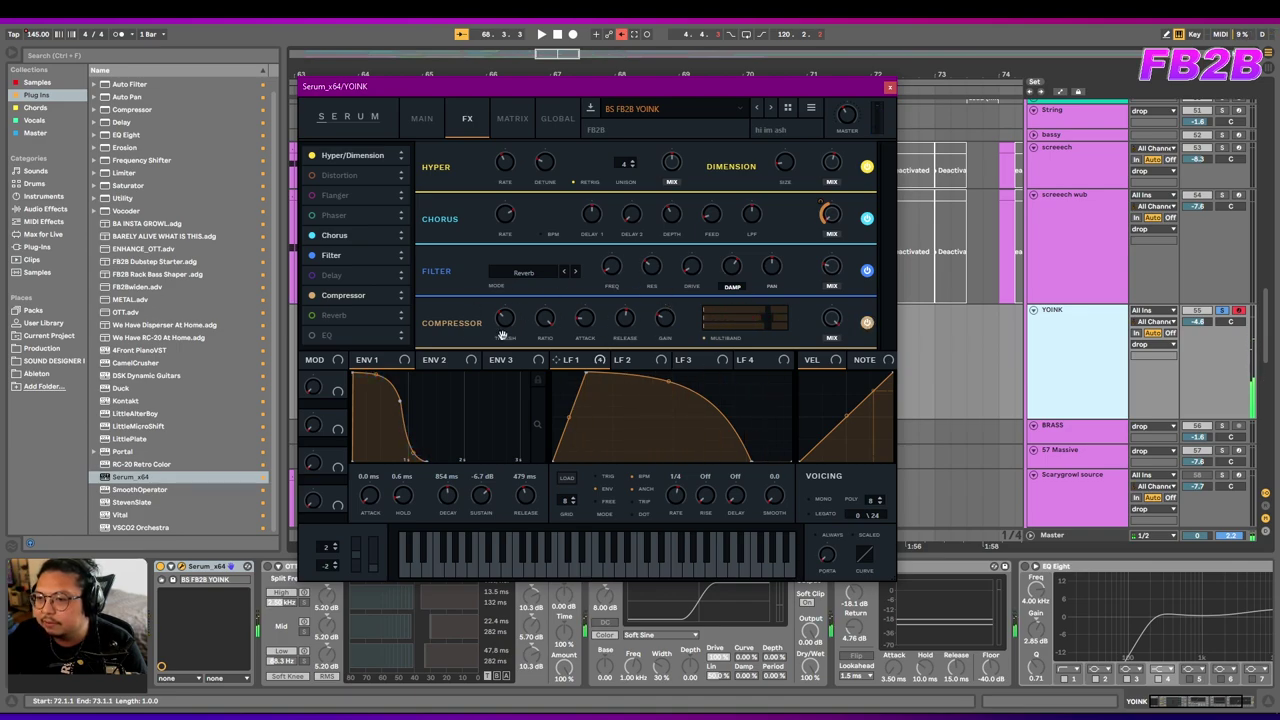
pyautogui.click(868, 271)
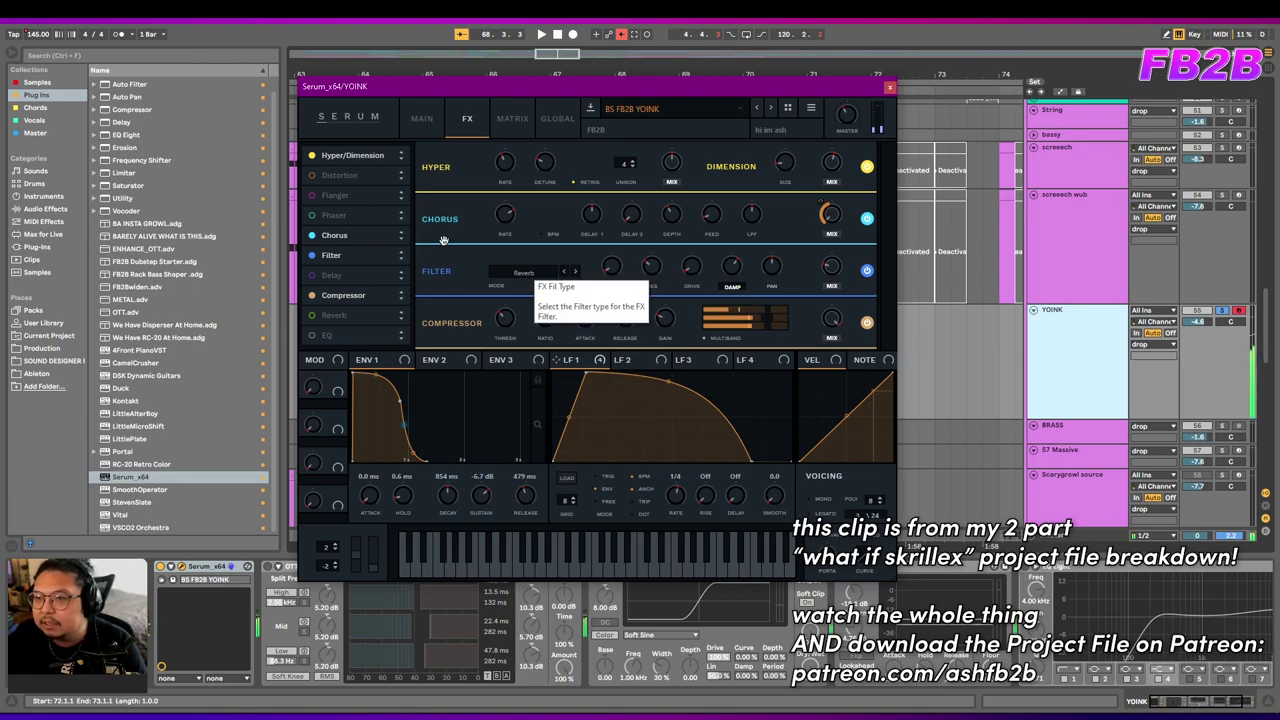
pyautogui.click(421, 118)
pyautogui.click(890, 91)
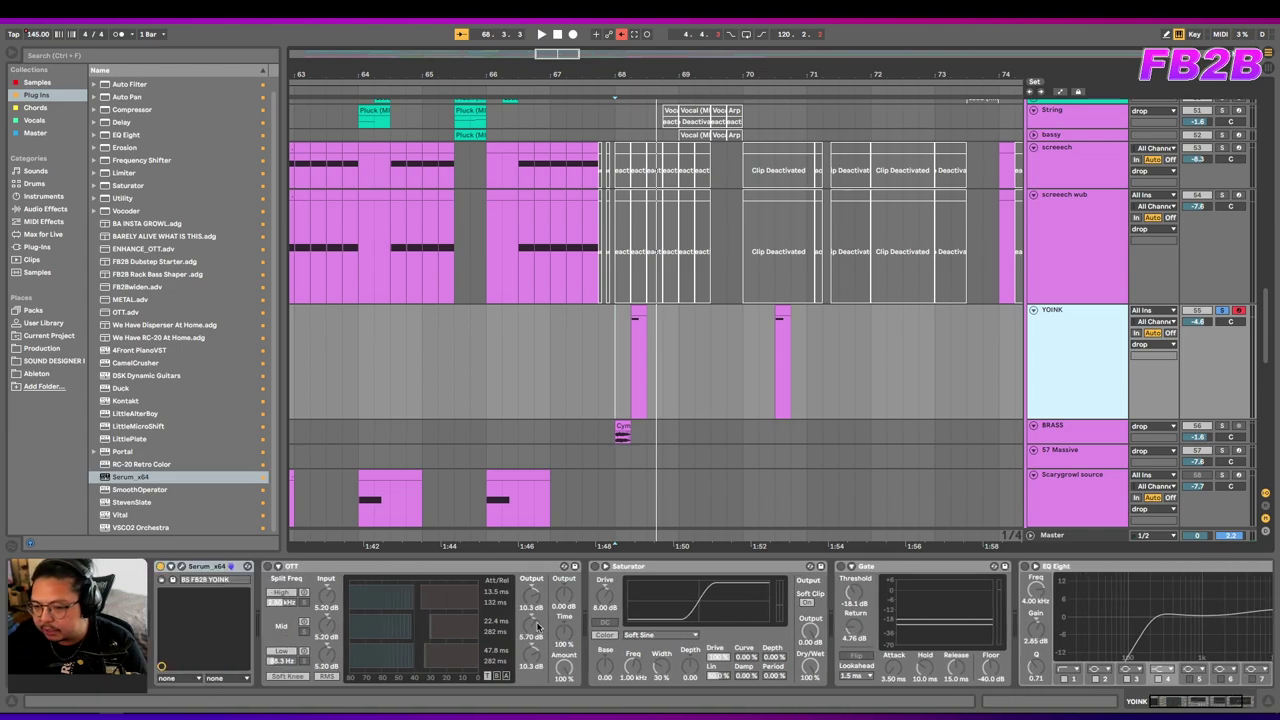
# Turn OTT, Saturator, Gate and EQ Eight back on one by one while playing notes on the YOINK track.
pyautogui.click(266, 567)
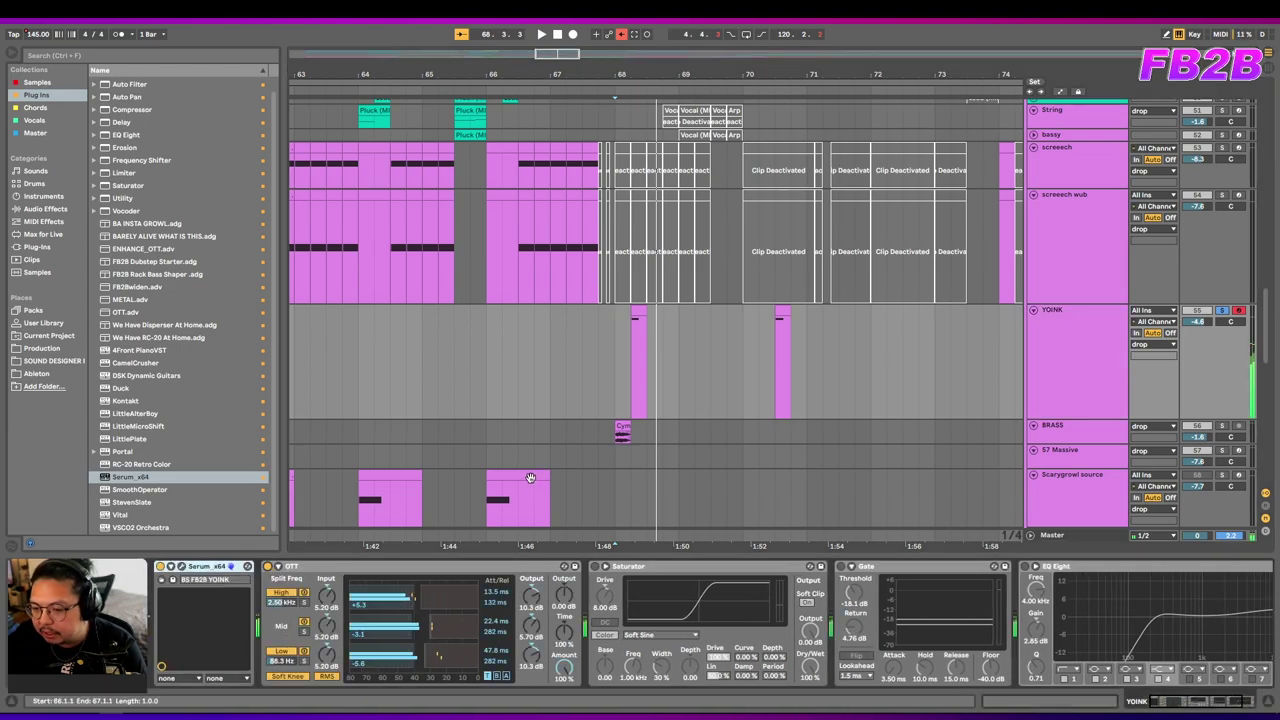
pyautogui.click(594, 566)
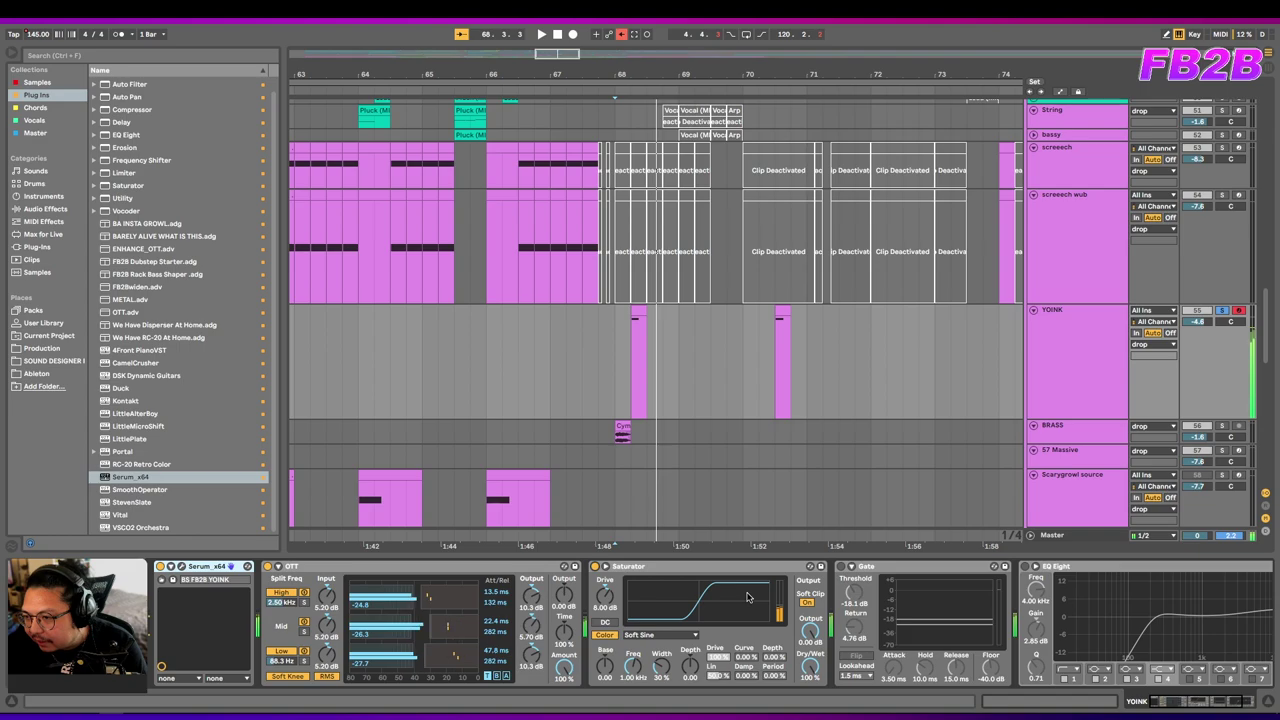
pyautogui.click(841, 567)
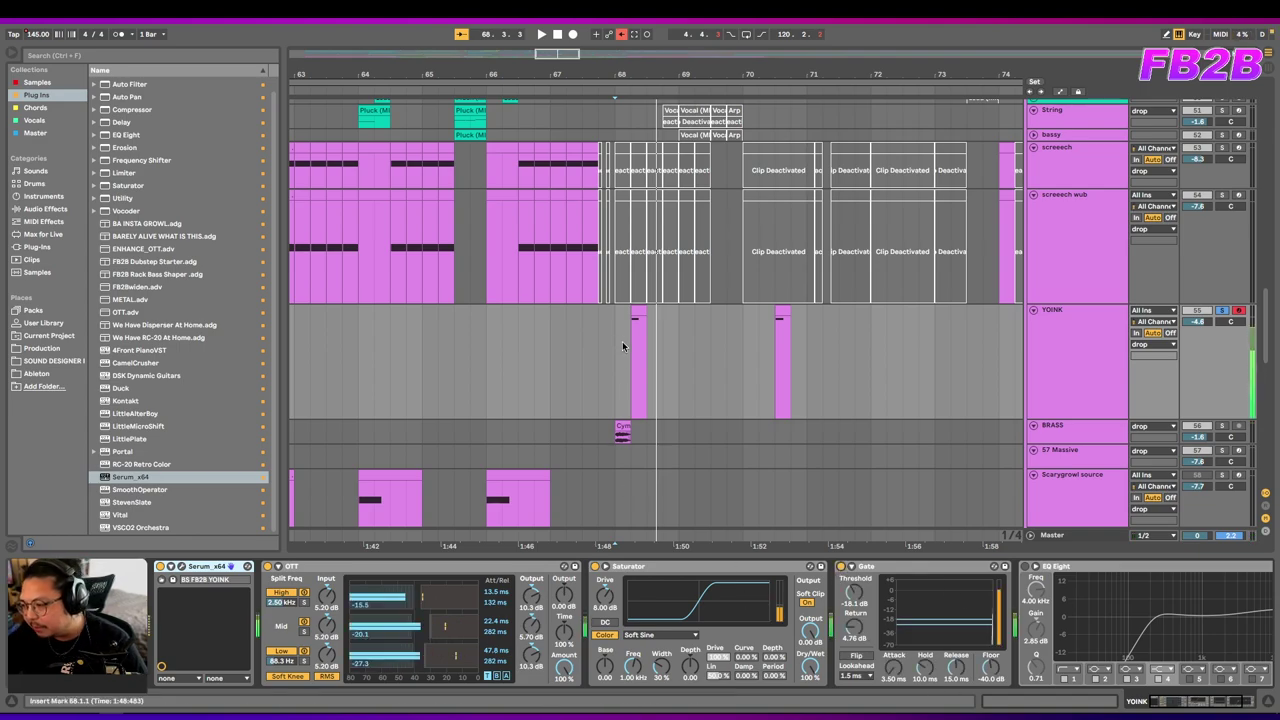
pyautogui.click(1024, 566)
# Examine the EQ Eight curve at the end of the YOINK chain and bring the distort sub and SUB tracks into view.
pyautogui.moveTo(1020, 625); pyautogui.dragTo(881, 629)
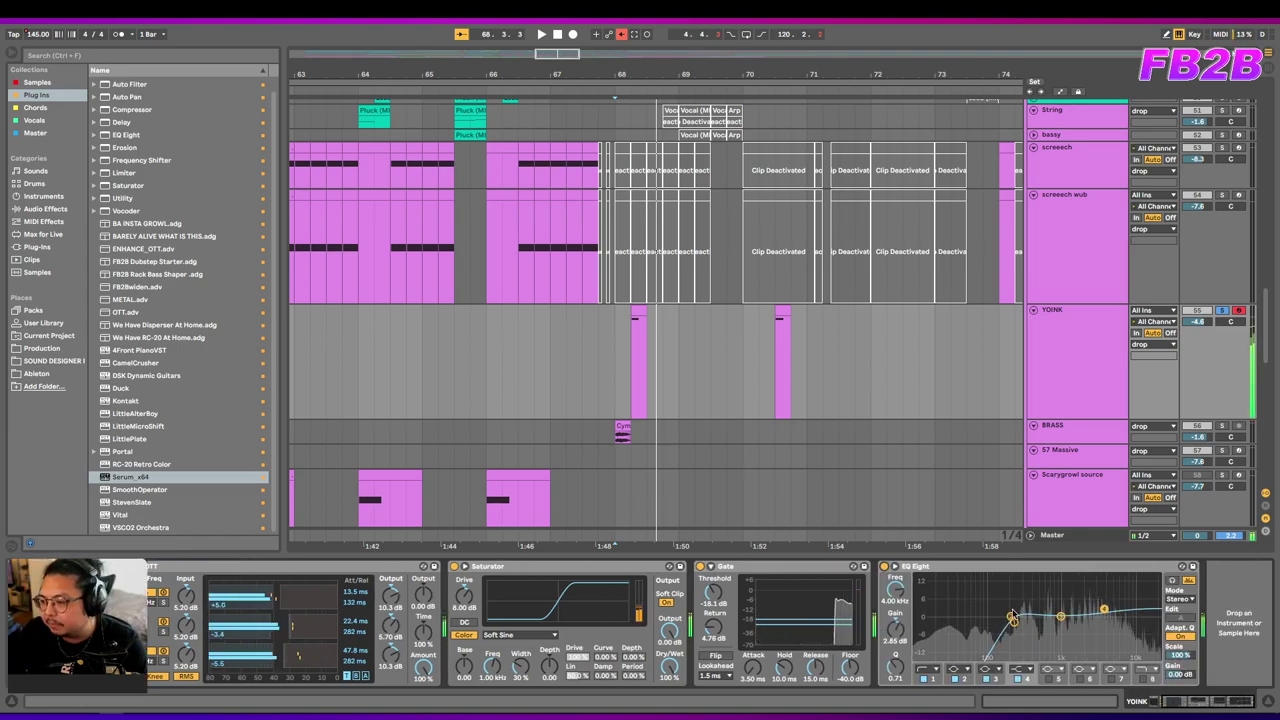
pyautogui.moveTo(876, 619); pyautogui.dragTo(998, 617)
pyautogui.hscroll(2, 997, 617)
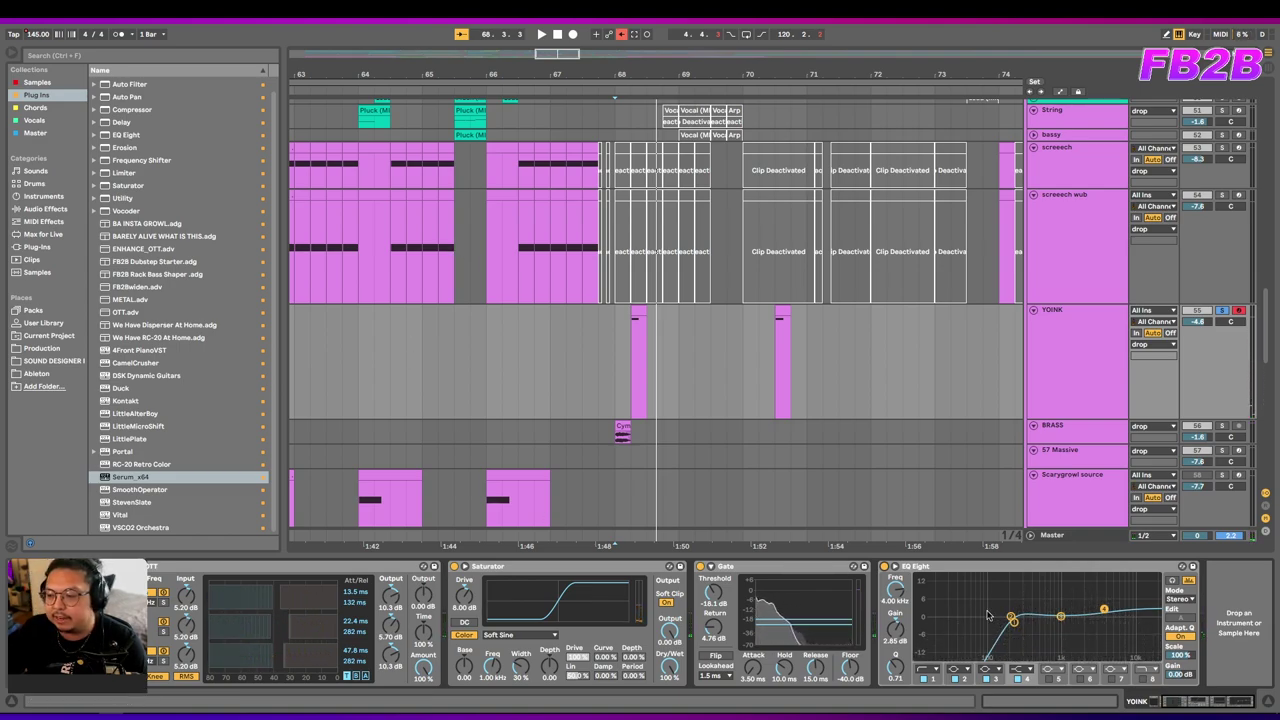
pyautogui.scroll(-10, 687, 385)
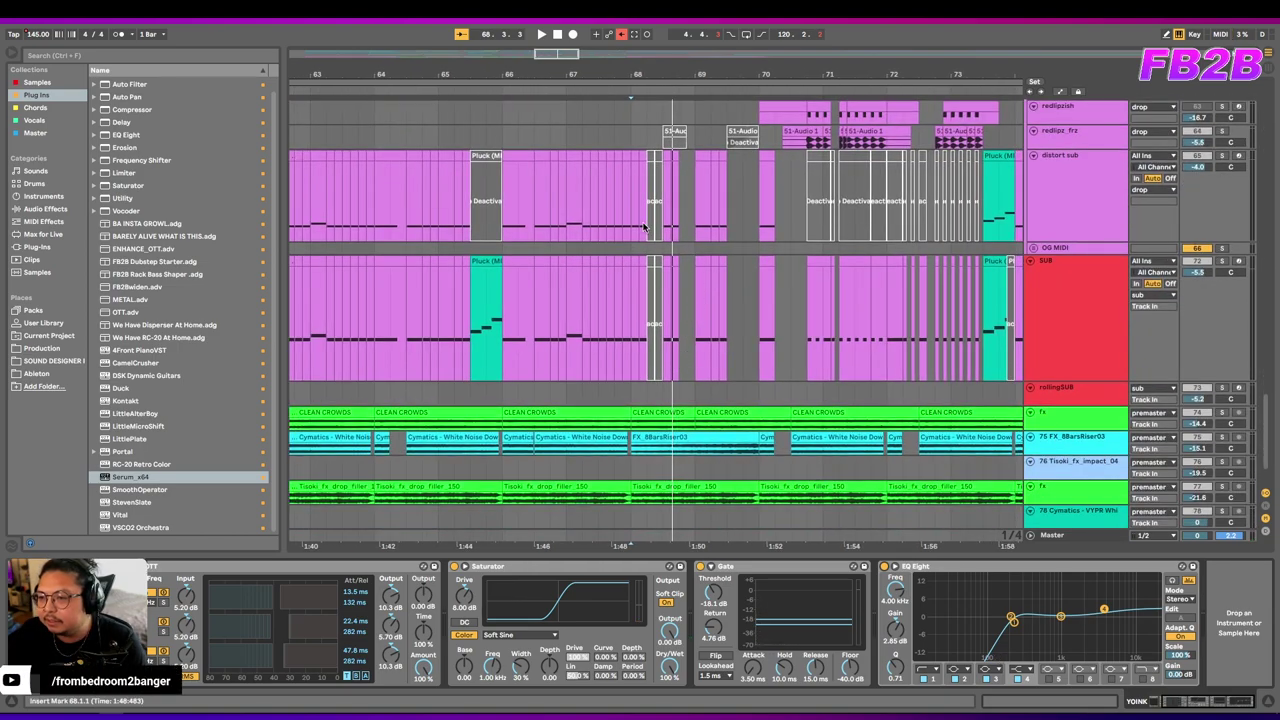
# Place the insert marker just before bar 68 on the Scarygrowl source track and briefly play the drop from there.
pyautogui.click(620, 131)
pyautogui.scroll(5, 628, 321)
pyautogui.scroll(1, 628, 200)
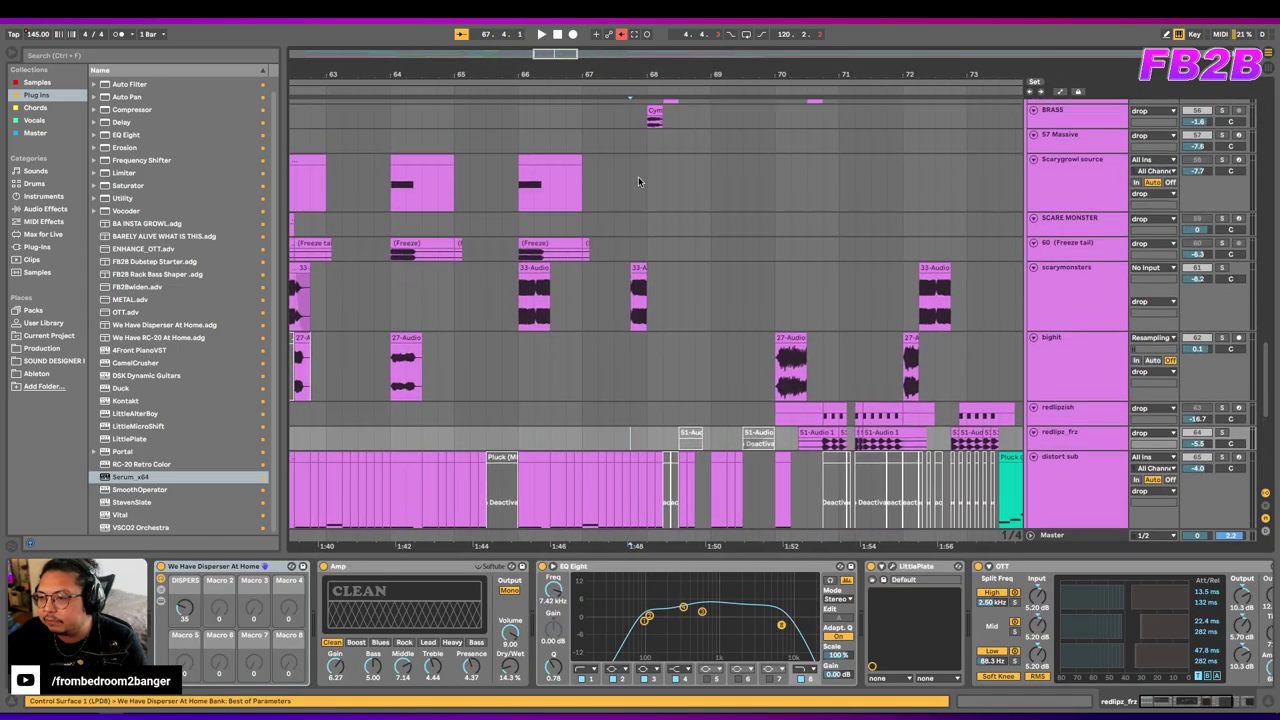
pyautogui.click(636, 182)
pyautogui.press('space')
pyautogui.hscroll(-1, 737, 223)
pyautogui.scroll(3, 737, 223)
pyautogui.press('space')
# Play the SUB track soloed around bar 68, stop playback and select the YOINK track again.
pyautogui.scroll(-6, 957, 363)
pyautogui.scroll(-1, 1105, 411)
pyautogui.press('space')
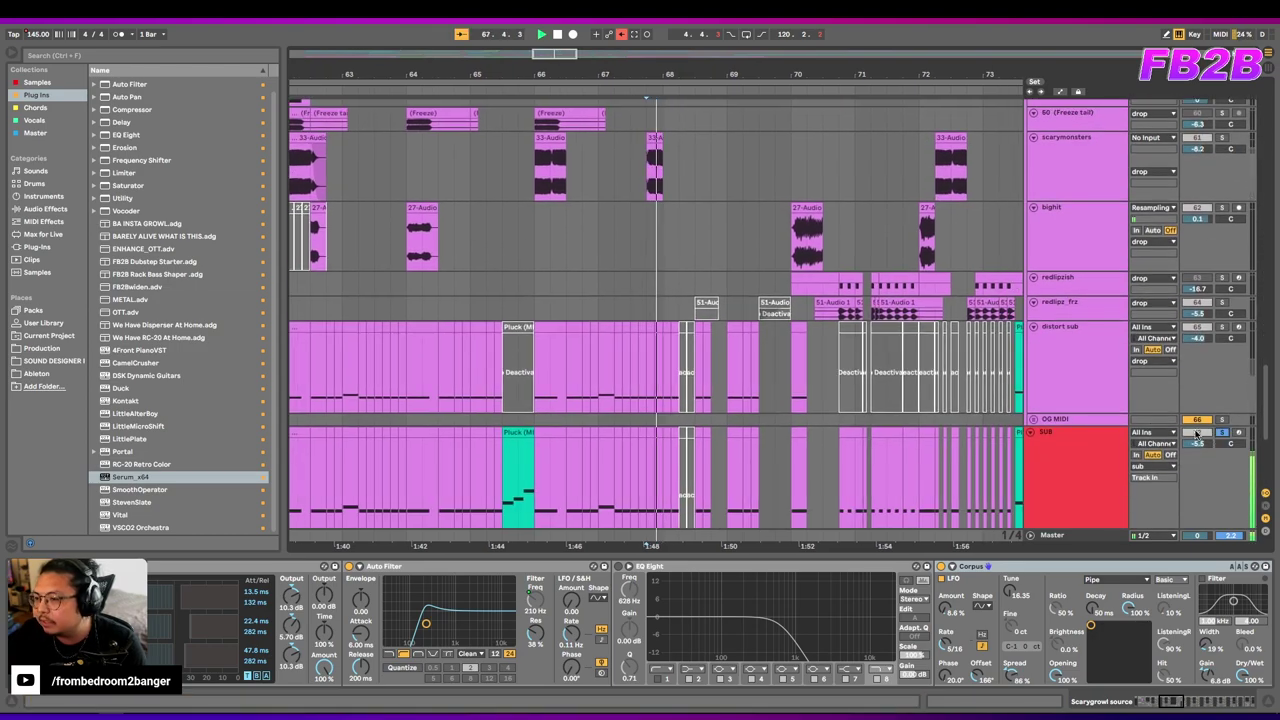
pyautogui.scroll(8, 676, 296)
pyautogui.press('space')
pyautogui.click(1078, 189)
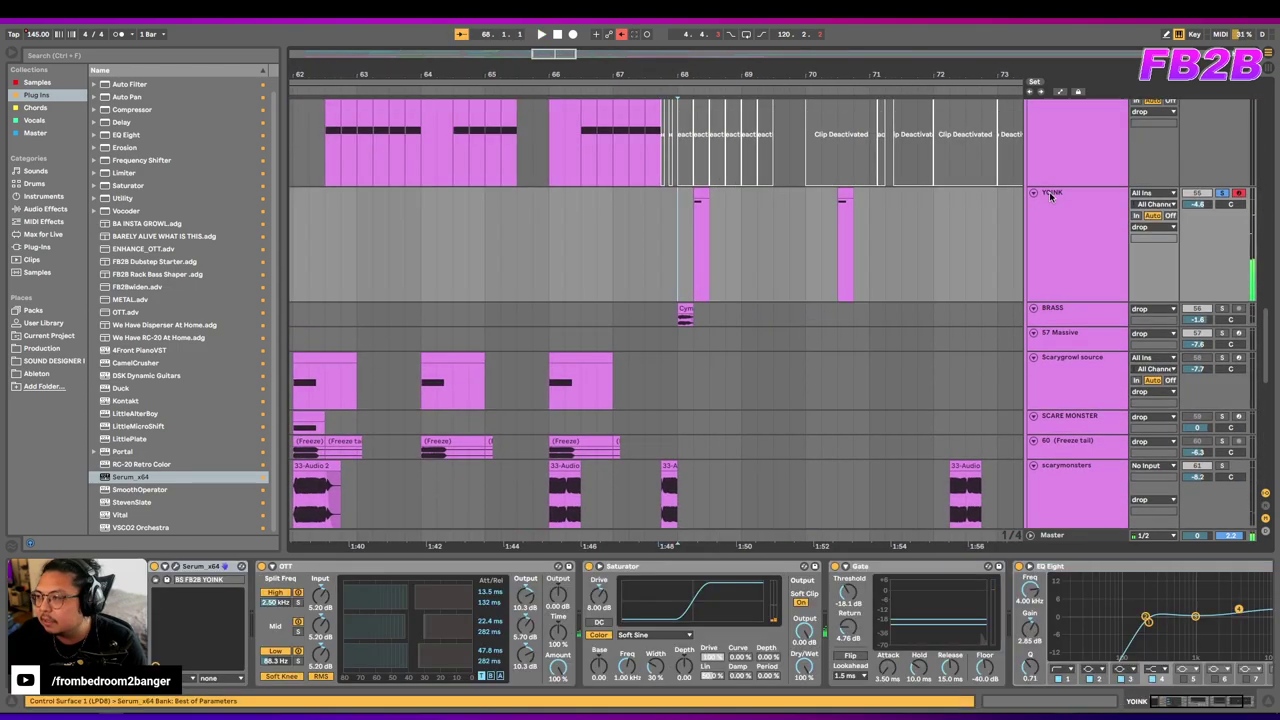
# Play the drop from 67.3.1 to hear the YOINK clip at bar 68 in context with the other tracks.
pyautogui.scroll(7, 871, 317)
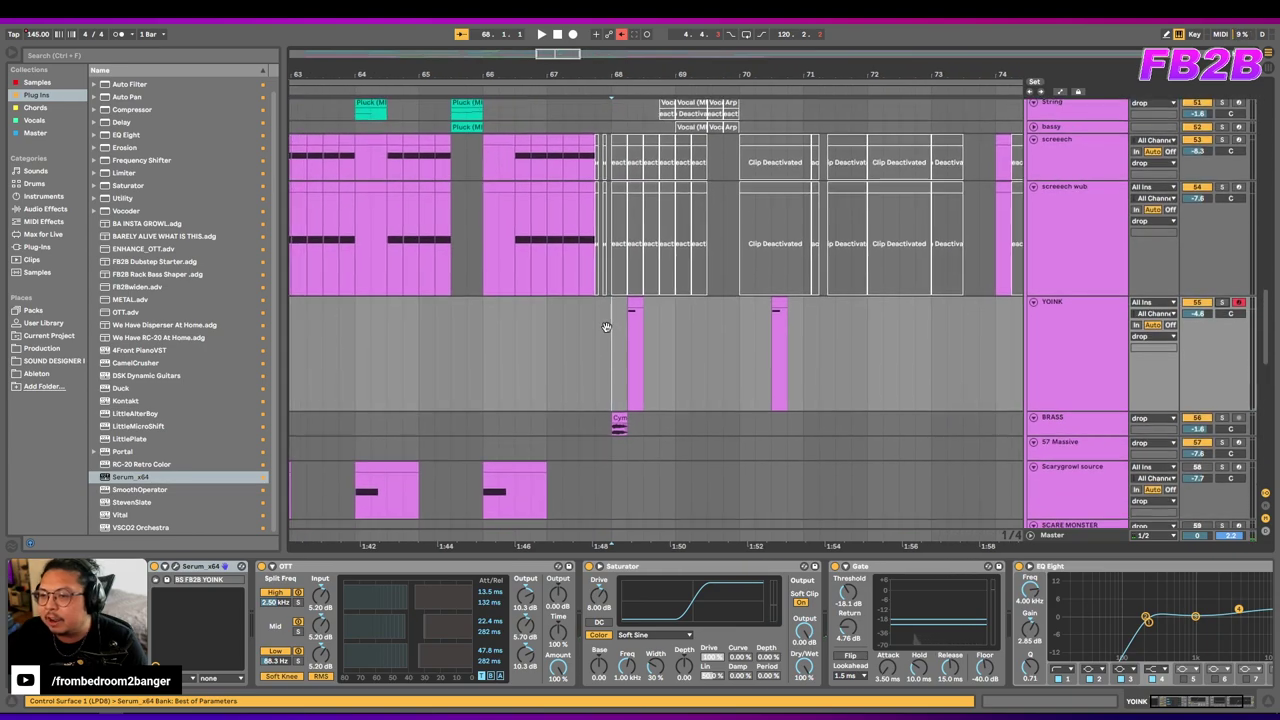
pyautogui.scroll(-5, 632, 426)
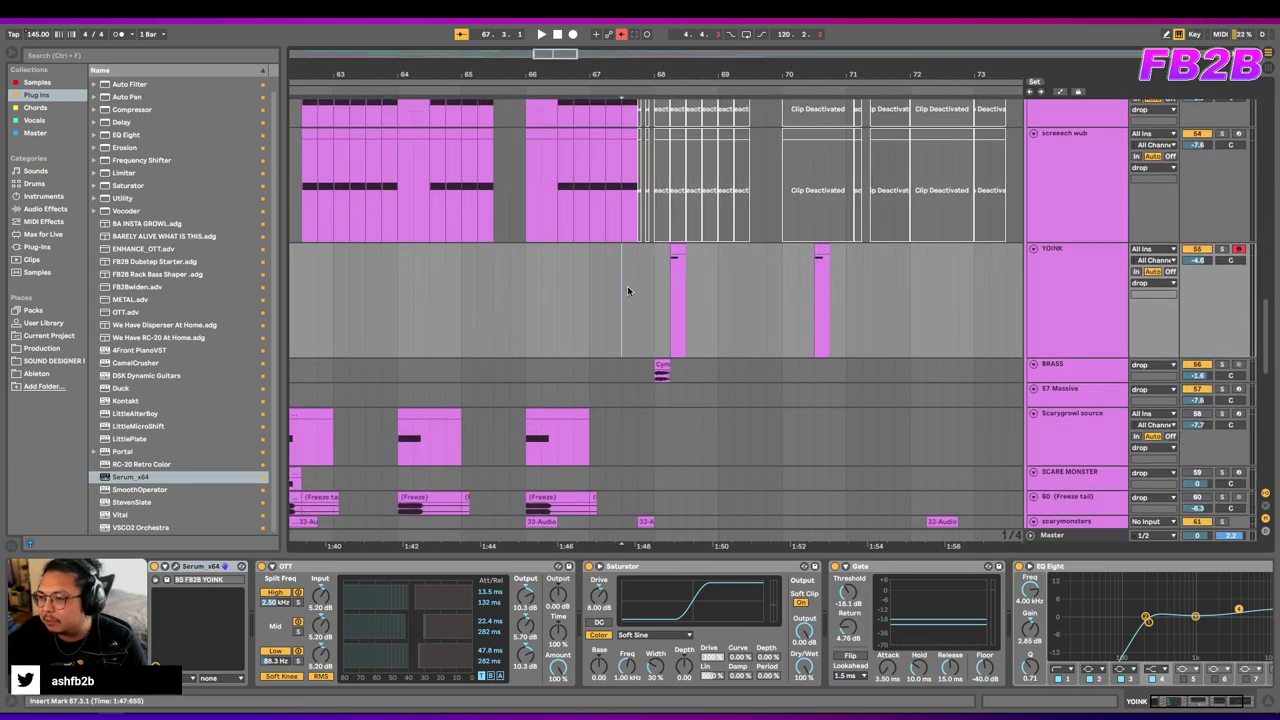
pyautogui.press('space')
pyautogui.moveTo(772, 304); pyautogui.dragTo(720, 305)
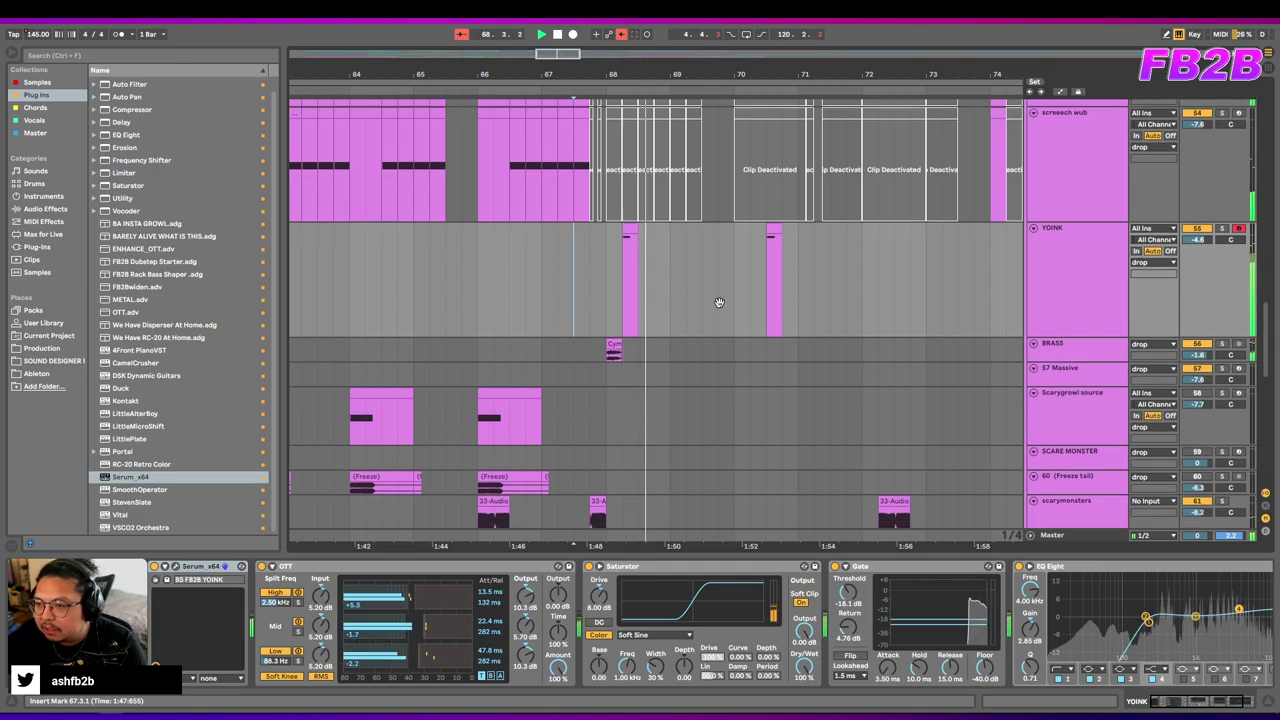
pyautogui.scroll(1, 719, 302)
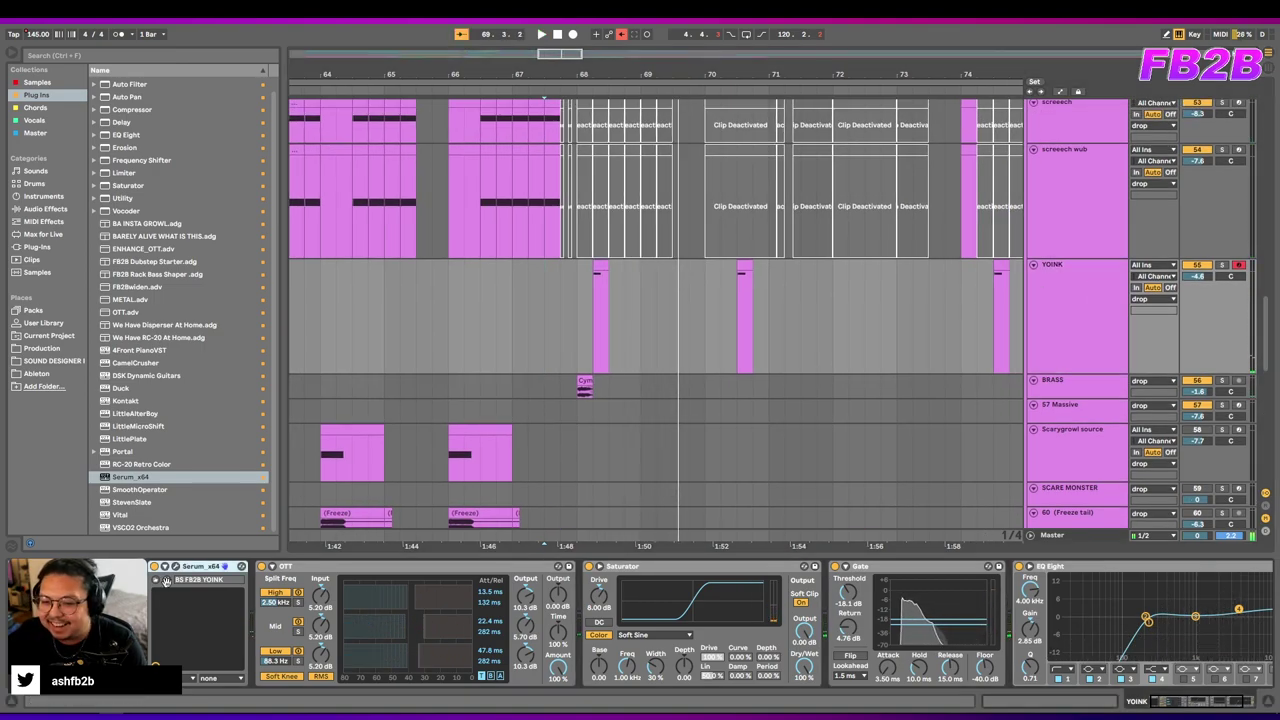
# Review the YOINK track's Serum patch during playback, stop and close it, and place the insert marker at 68.1.1.
pyautogui.click(165, 578)
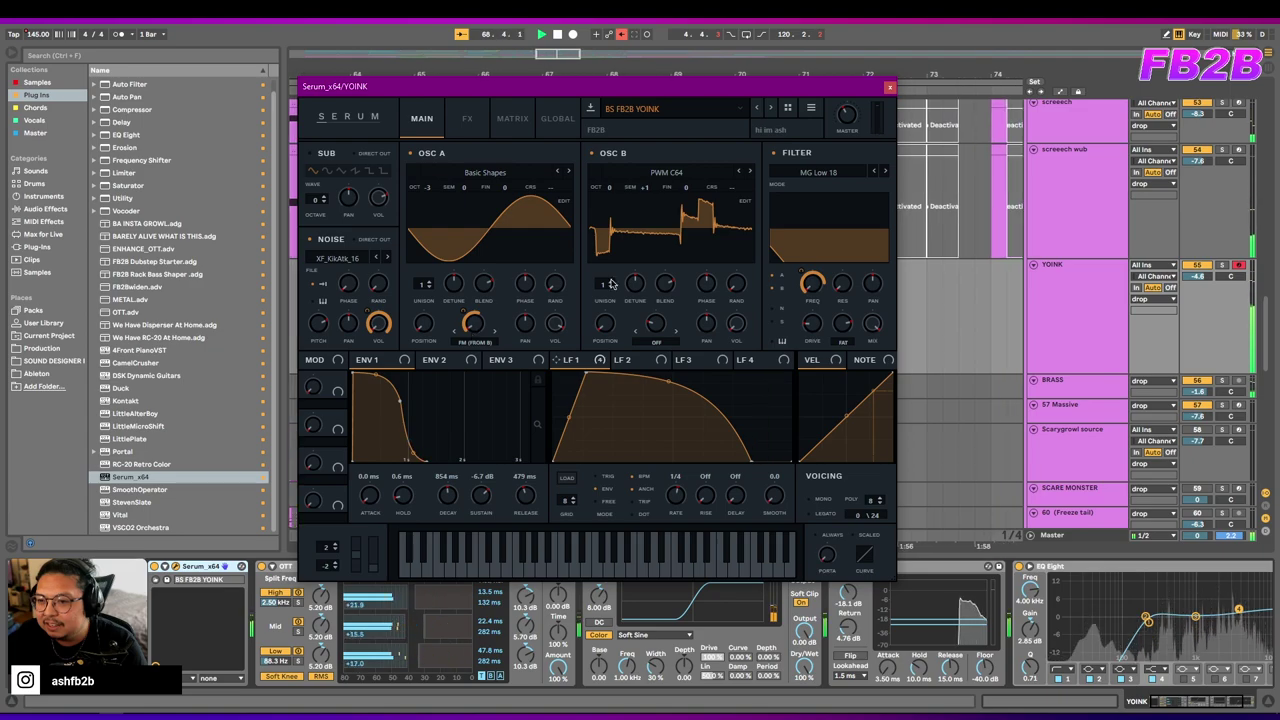
pyautogui.press('space')
pyautogui.click(889, 87)
pyautogui.click(603, 348)
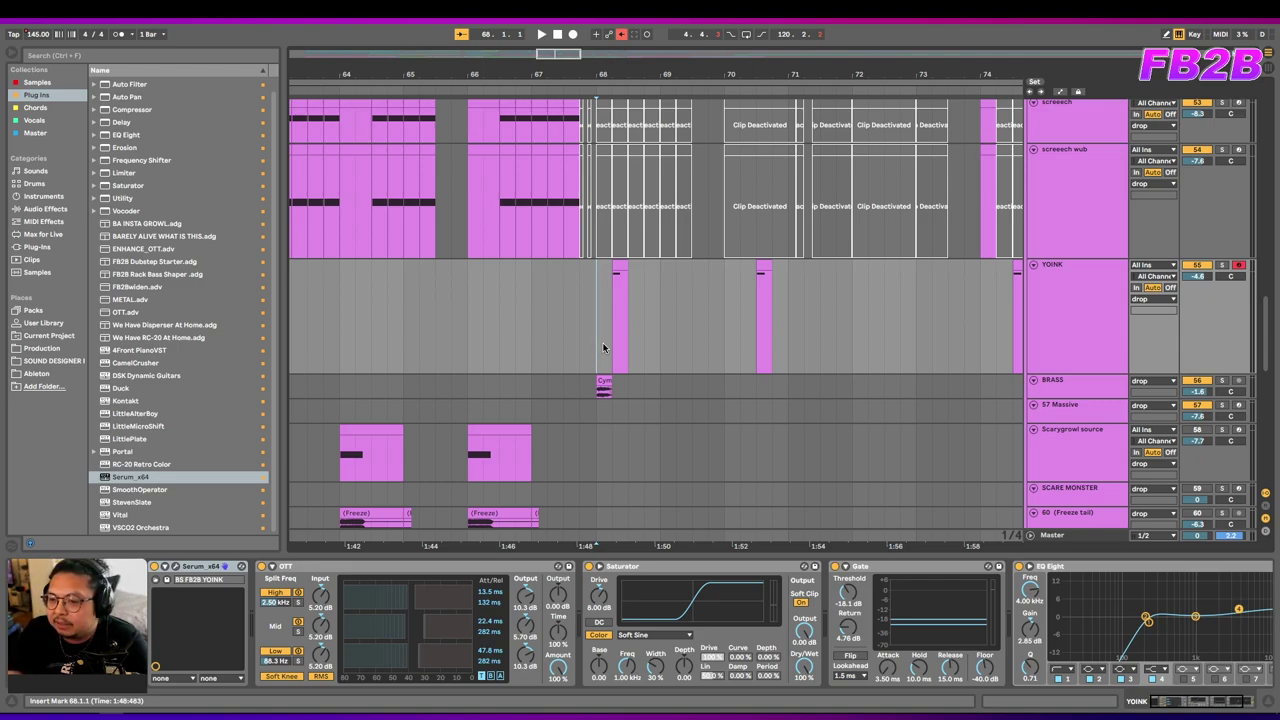
# Select the Scarygrowl source clip at bar 62 to show that track's device chain.
pyautogui.moveTo(603, 347); pyautogui.dragTo(532, 300)
pyautogui.moveTo(407, 372); pyautogui.dragTo(385, 286)
pyautogui.click(394, 266)
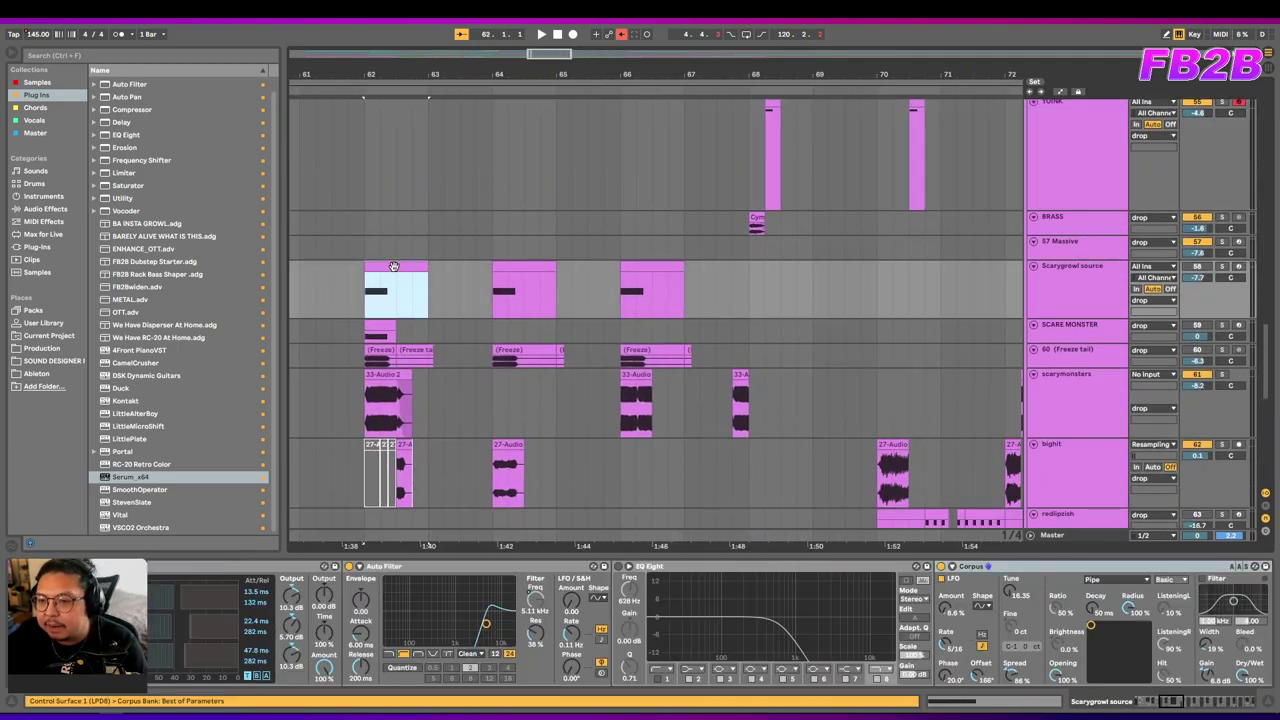
# Select the YOINK clip at 68.2.1 to bring back its device chain, and set the insert marker to 68.1.1.
pyautogui.moveTo(596, 219); pyautogui.dragTo(537, 303)
pyautogui.click(686, 195)
pyautogui.moveTo(646, 232); pyautogui.dragTo(740, 230)
pyautogui.click(682, 193)
pyautogui.click(1039, 207)
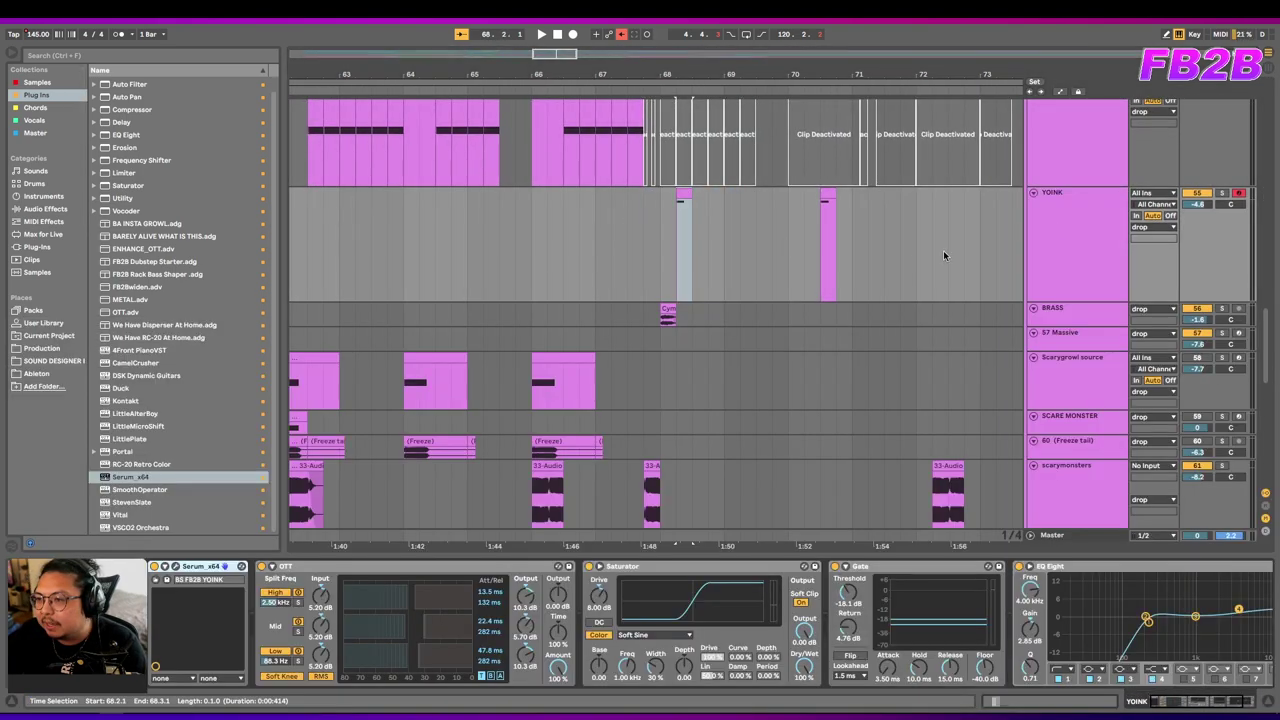
pyautogui.moveTo(642, 257); pyautogui.dragTo(598, 305)
pyautogui.click(600, 304)
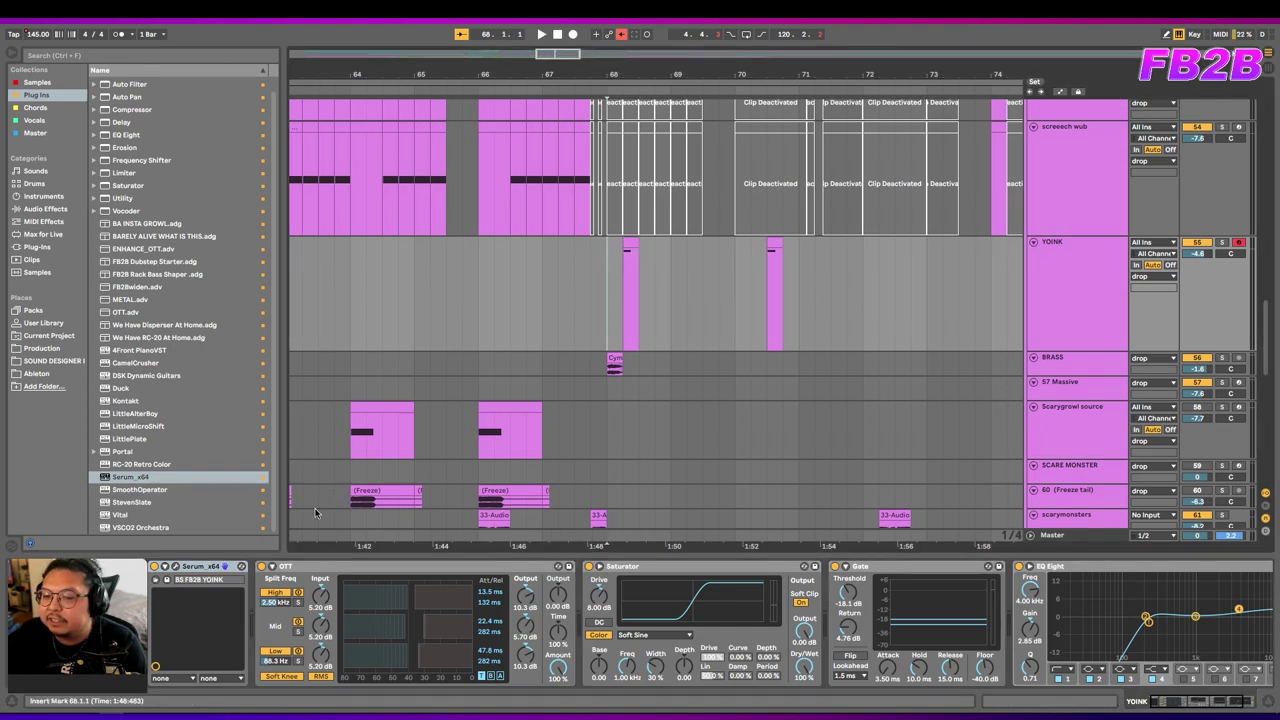
# Open Serum on the YOINK track and look through the Analog wavetable lists for oscillators A and B without changing either.
pyautogui.click(181, 569)
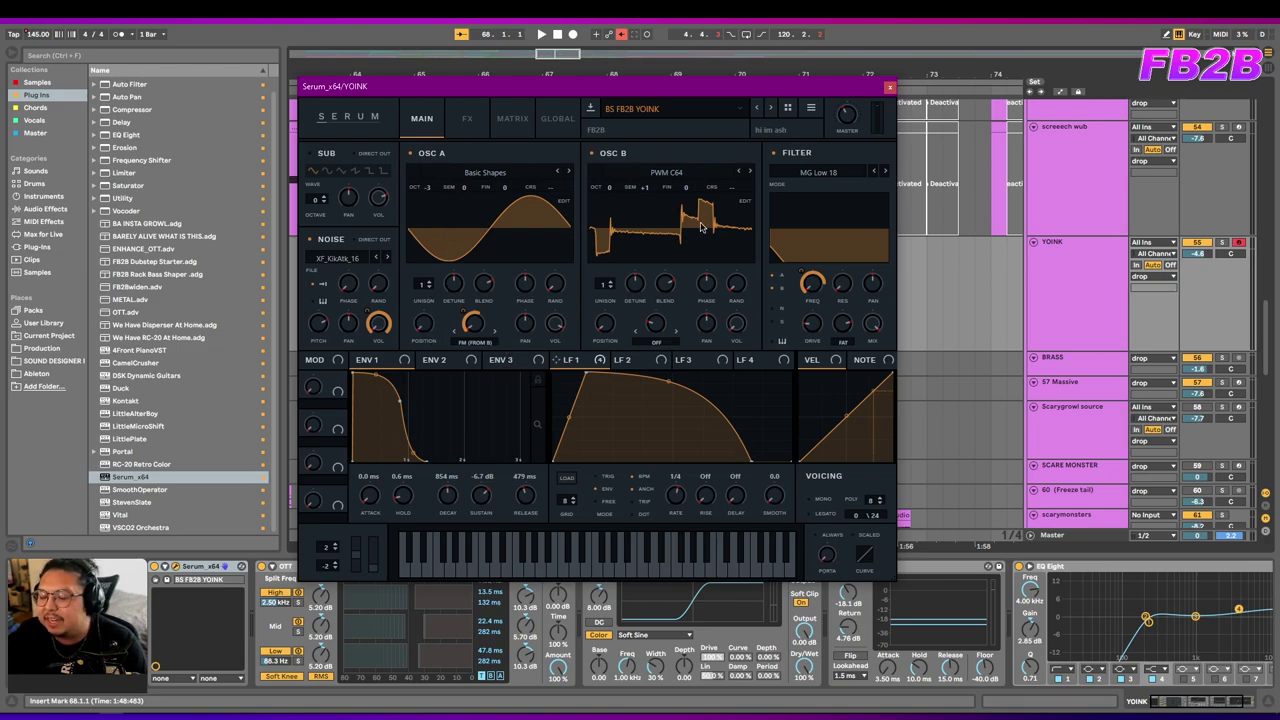
pyautogui.click(489, 174)
pyautogui.moveTo(497, 193)
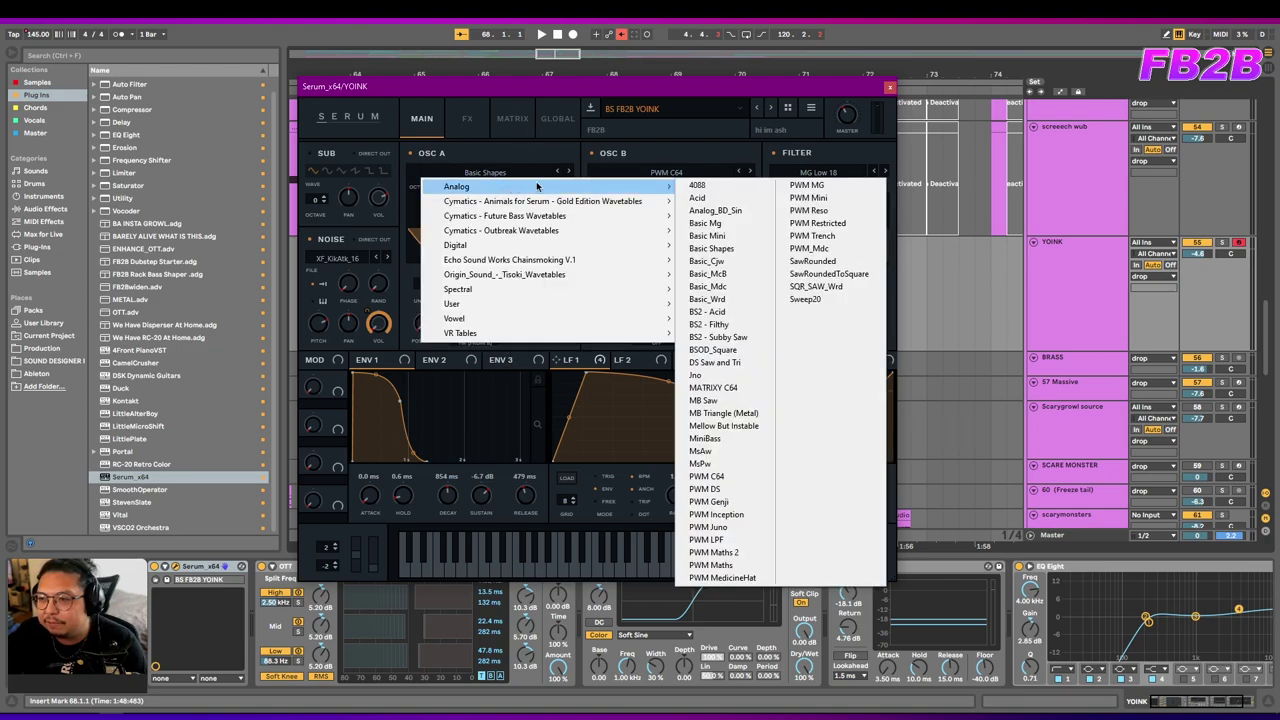
pyautogui.click(666, 172)
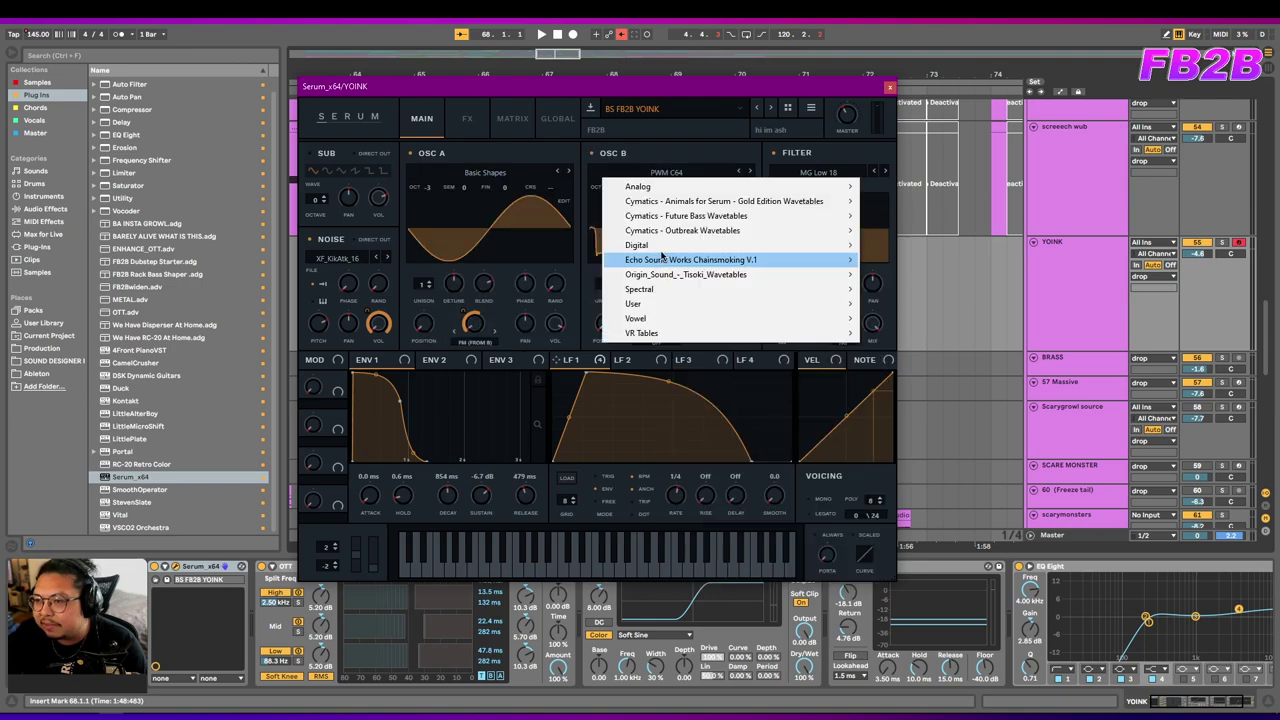
pyautogui.moveTo(760, 257)
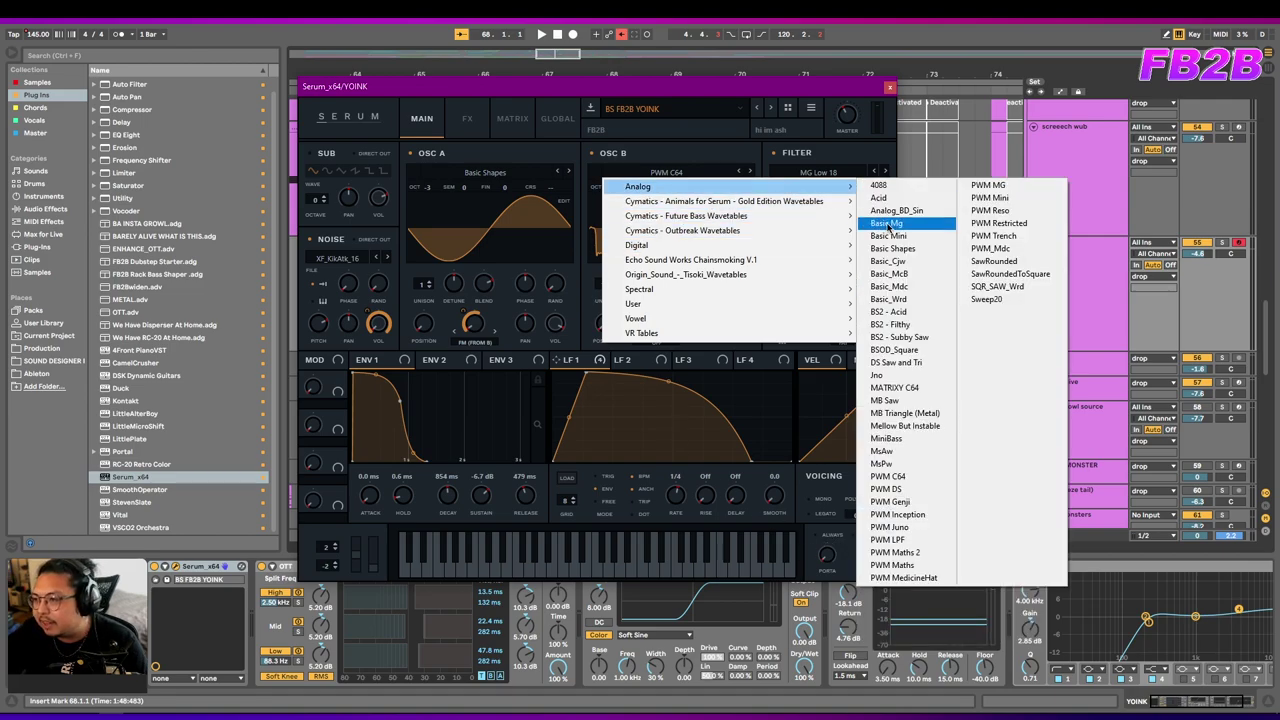
pyautogui.click(668, 132)
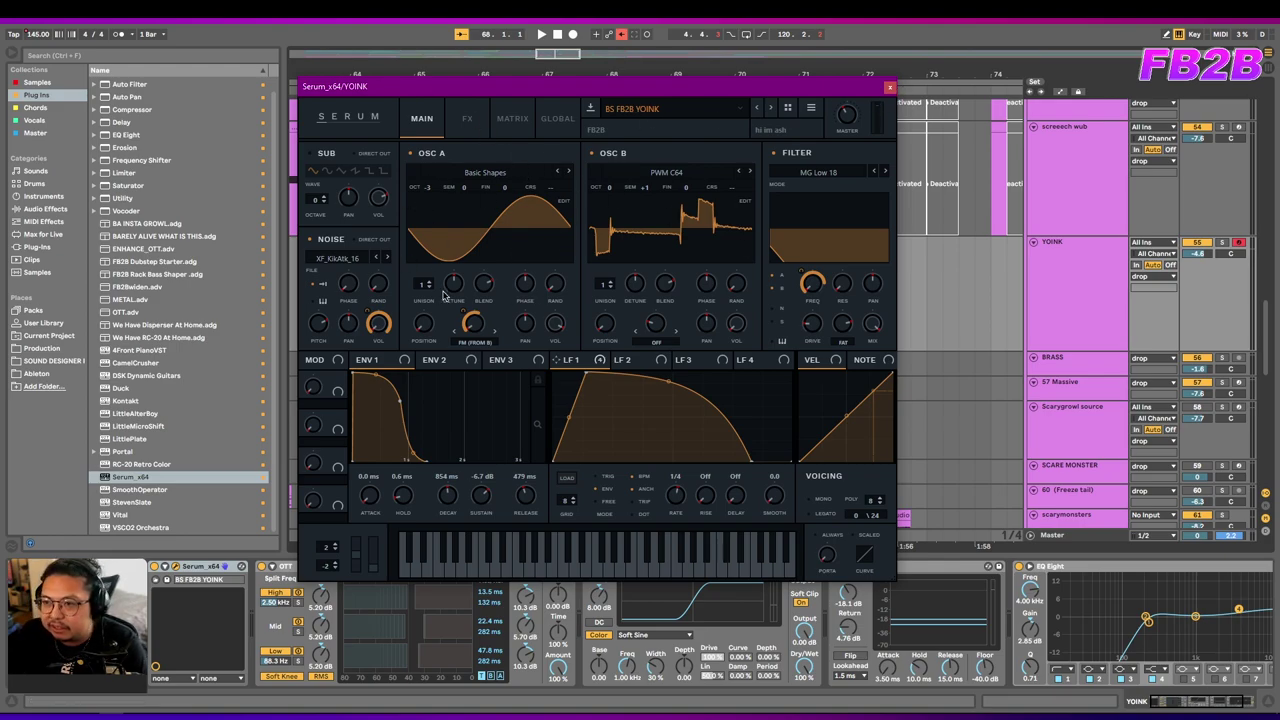
# Reposition the Serum window, check LFO 2, LFO 3 and LFO 4, and return to LFO 1.
pyautogui.moveTo(616, 87); pyautogui.dragTo(585, 117)
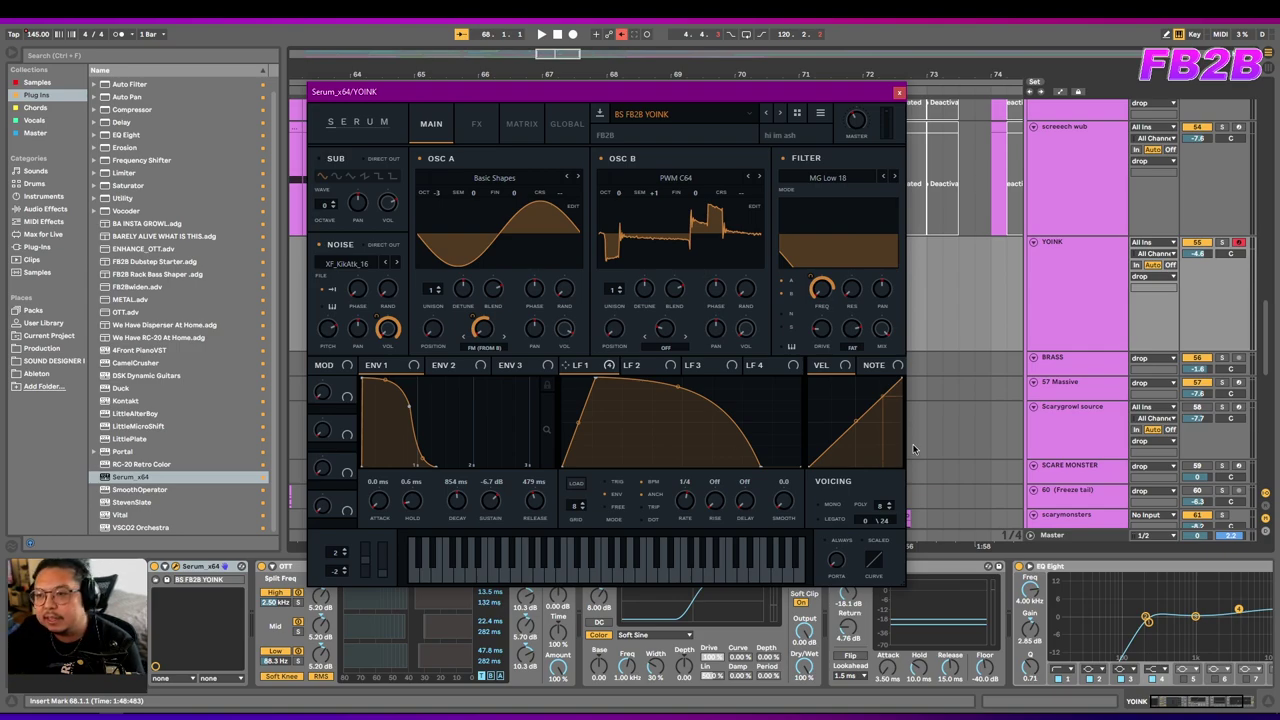
pyautogui.click(660, 368)
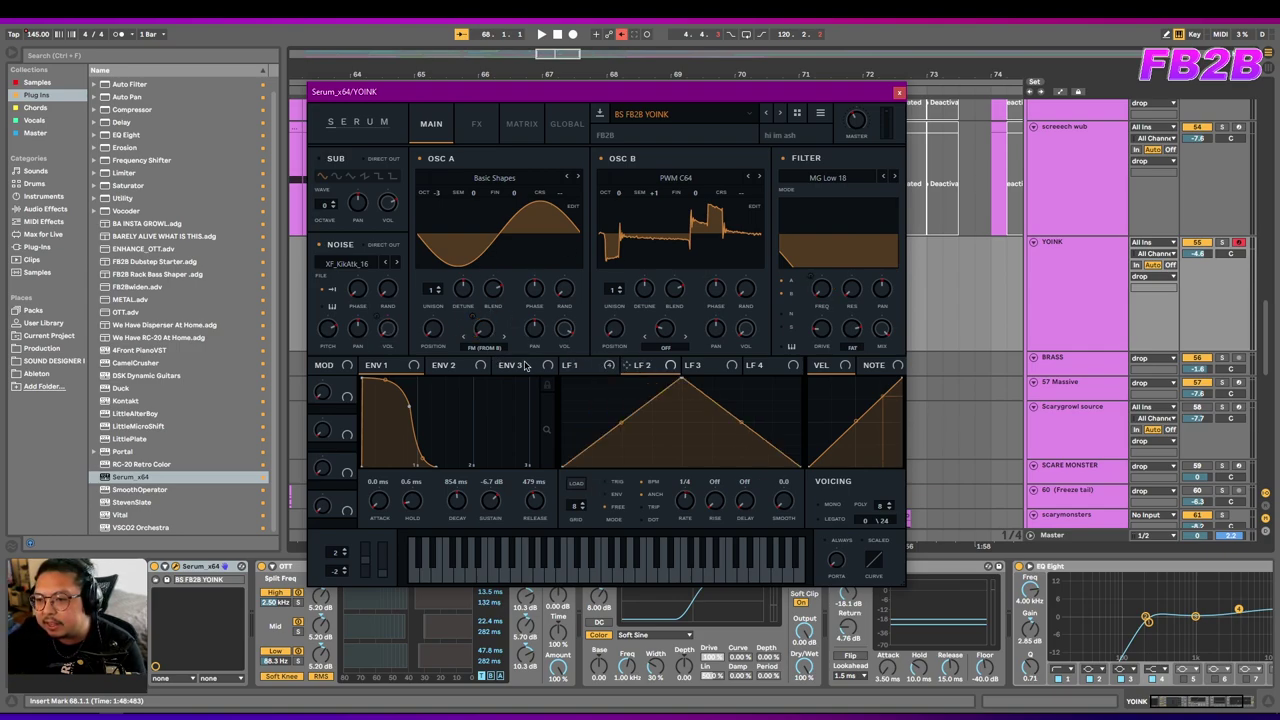
pyautogui.click(730, 369)
pyautogui.click(772, 368)
pyautogui.click(598, 372)
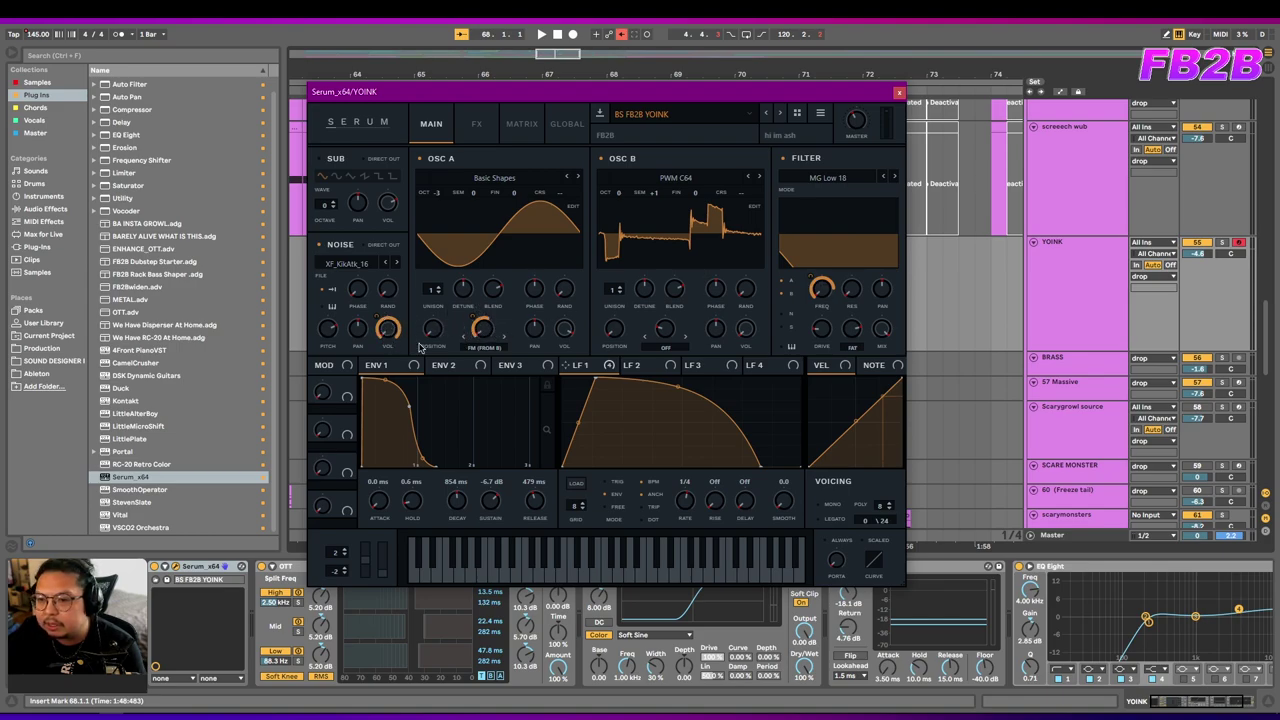
# Bypass the modulation on oscillator A's FM warp, the noise volume and the filter frequency to audition the unmodulated patch.
pyautogui.rightClick(483, 330)
pyautogui.rightClick(390, 331)
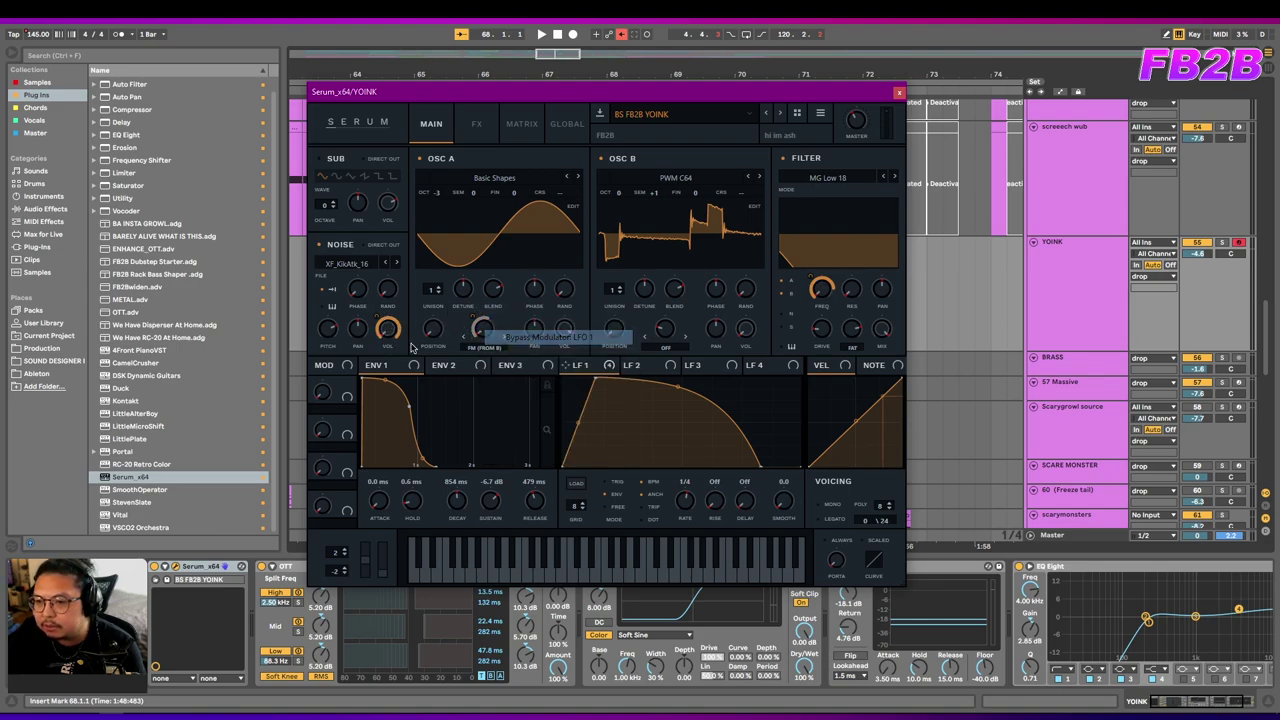
pyautogui.rightClick(390, 331)
pyautogui.click(406, 338)
pyautogui.rightClick(819, 282)
pyautogui.click(842, 297)
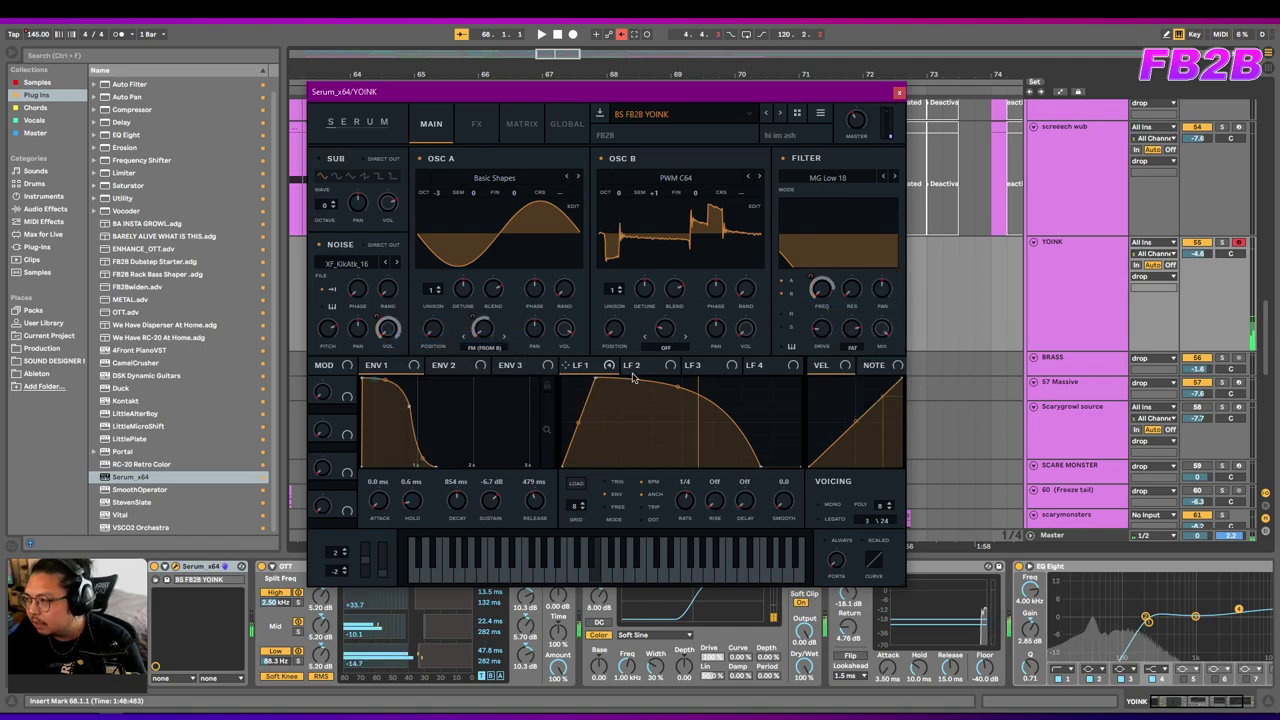
# Re-enable modulation on the filter frequency, oscillator A's FM warp and the noise volume one by one while playing notes.
pyautogui.rightClick(820, 297)
pyautogui.click(862, 294)
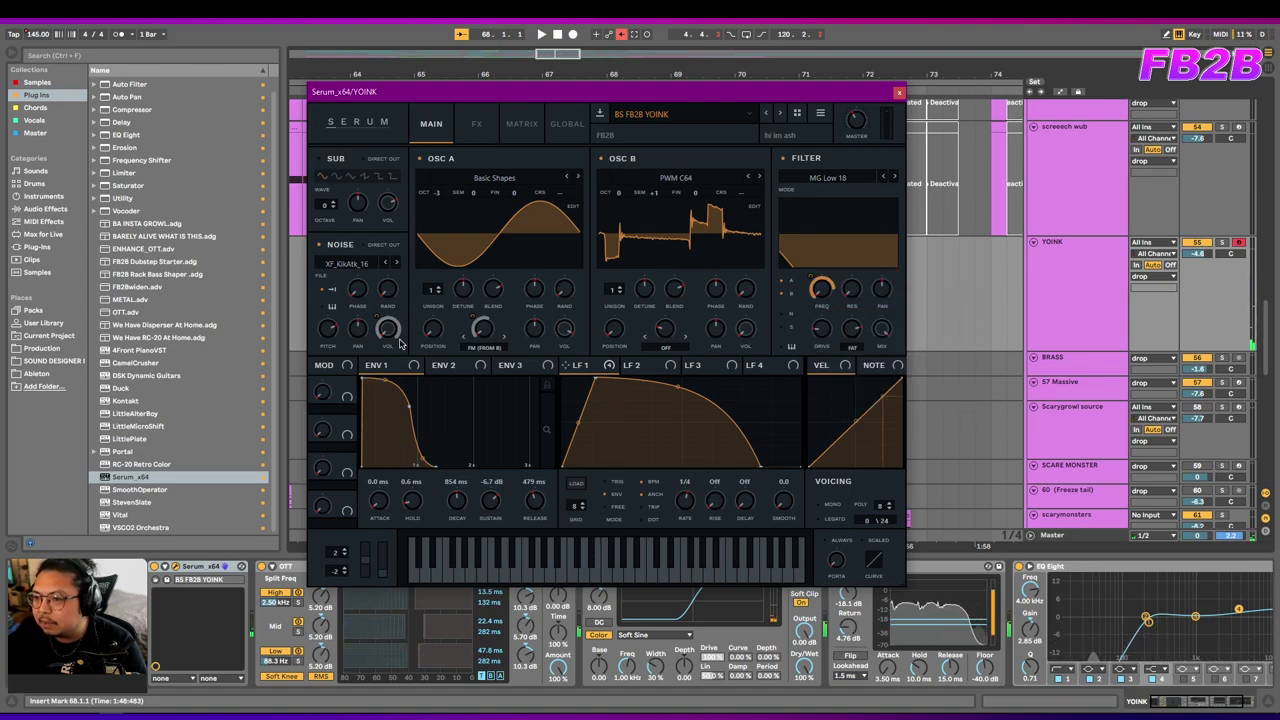
pyautogui.rightClick(481, 330)
pyautogui.click(490, 334)
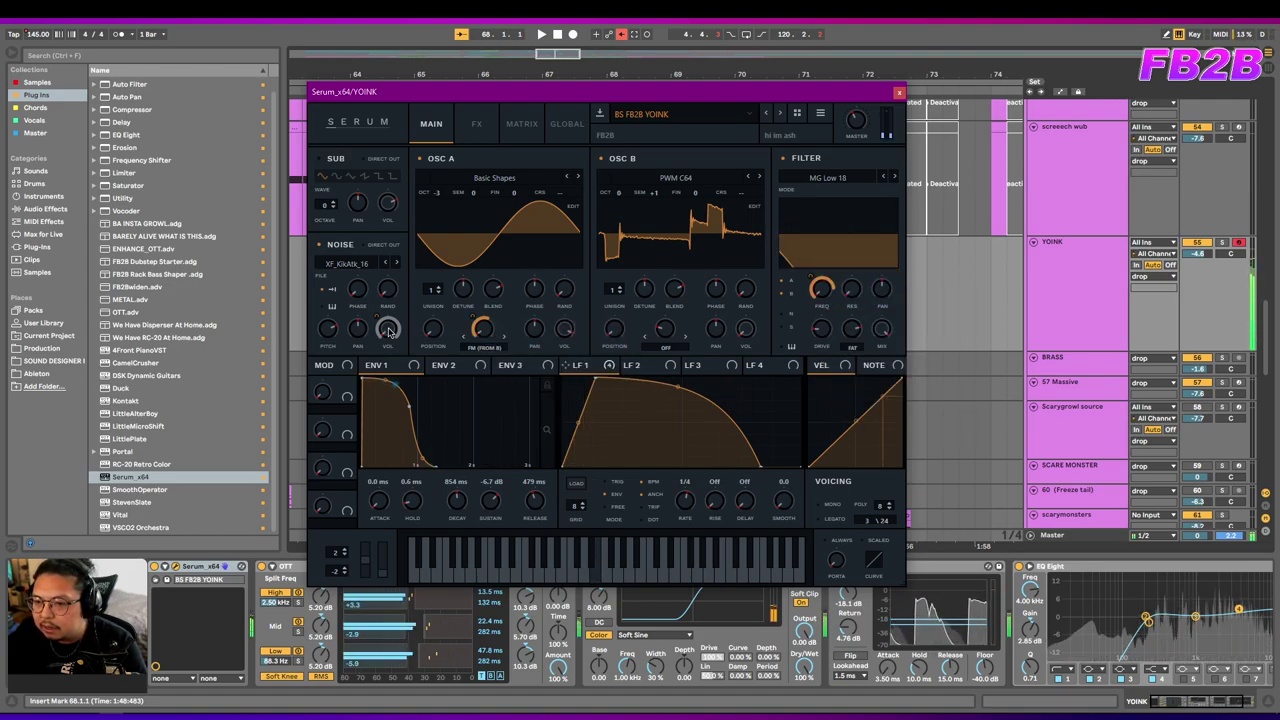
pyautogui.rightClick(387, 330)
pyautogui.click(418, 334)
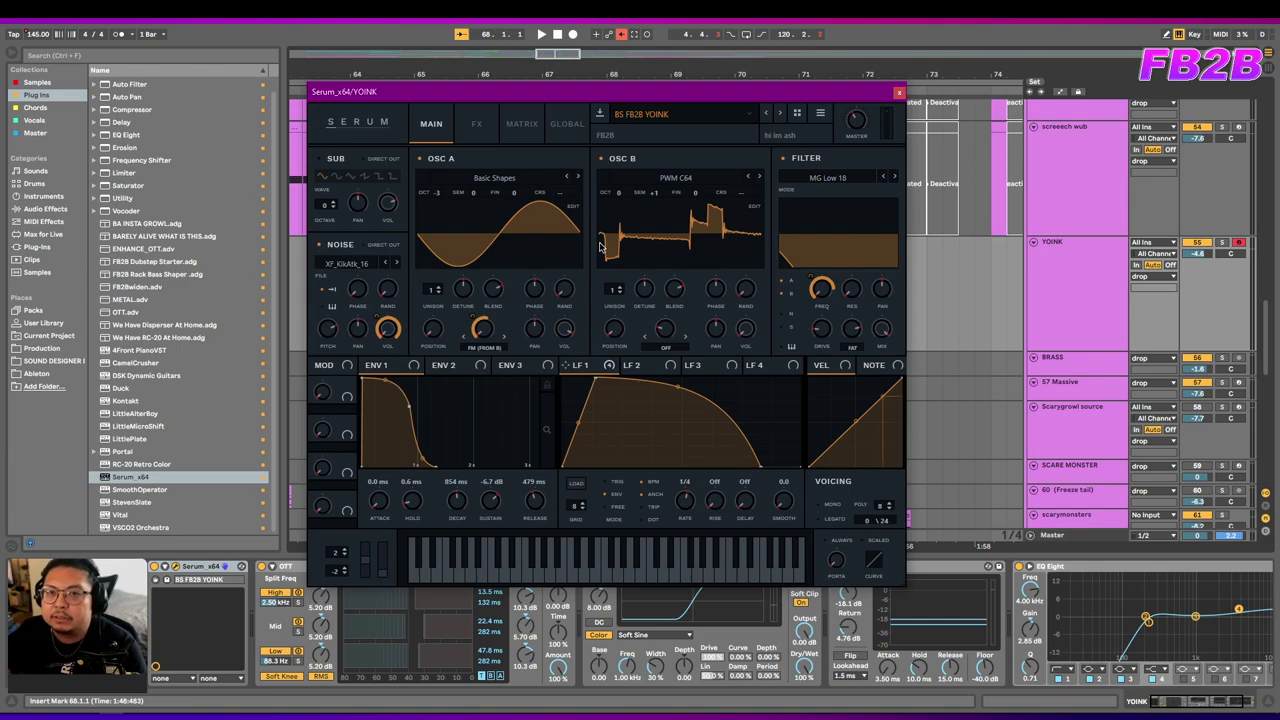
# Close Serum, set the insert marker to 67.3.1 and survey the YOINK clips in the wider arrangement.
pyautogui.click(899, 92)
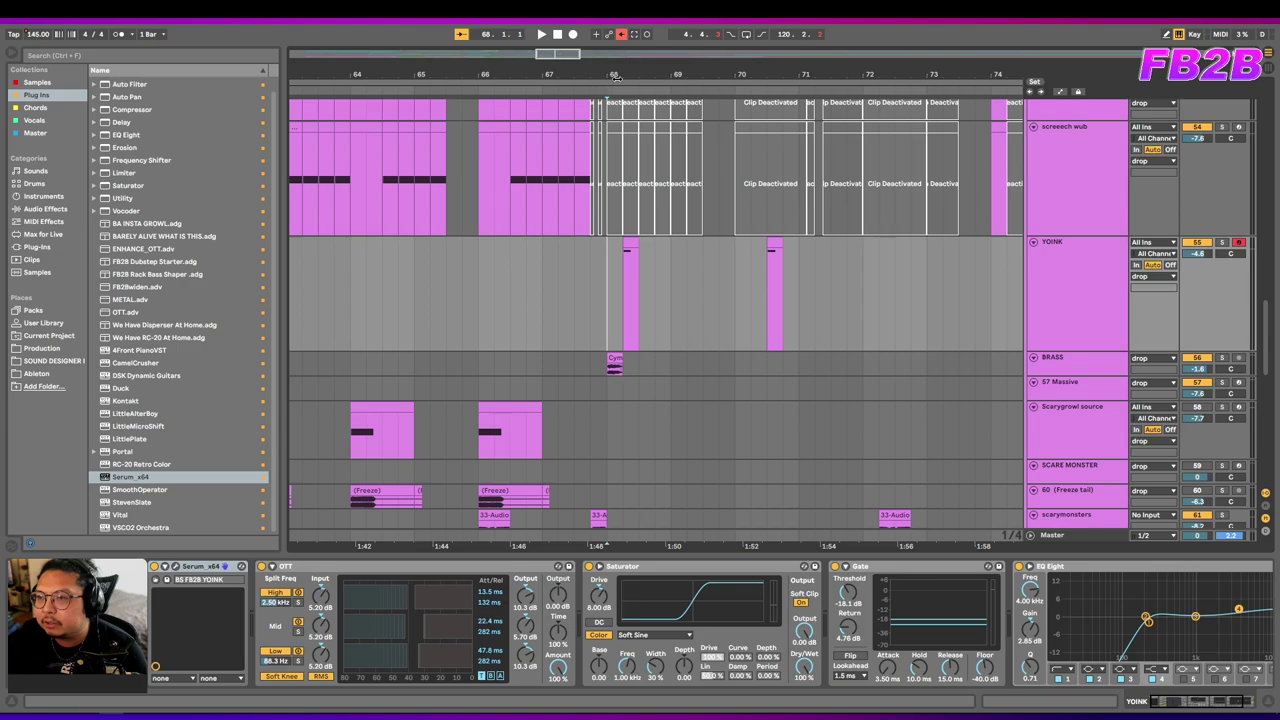
pyautogui.moveTo(617, 100); pyautogui.dragTo(617, 90)
pyautogui.moveTo(638, 249); pyautogui.dragTo(605, 333)
pyautogui.click(557, 322)
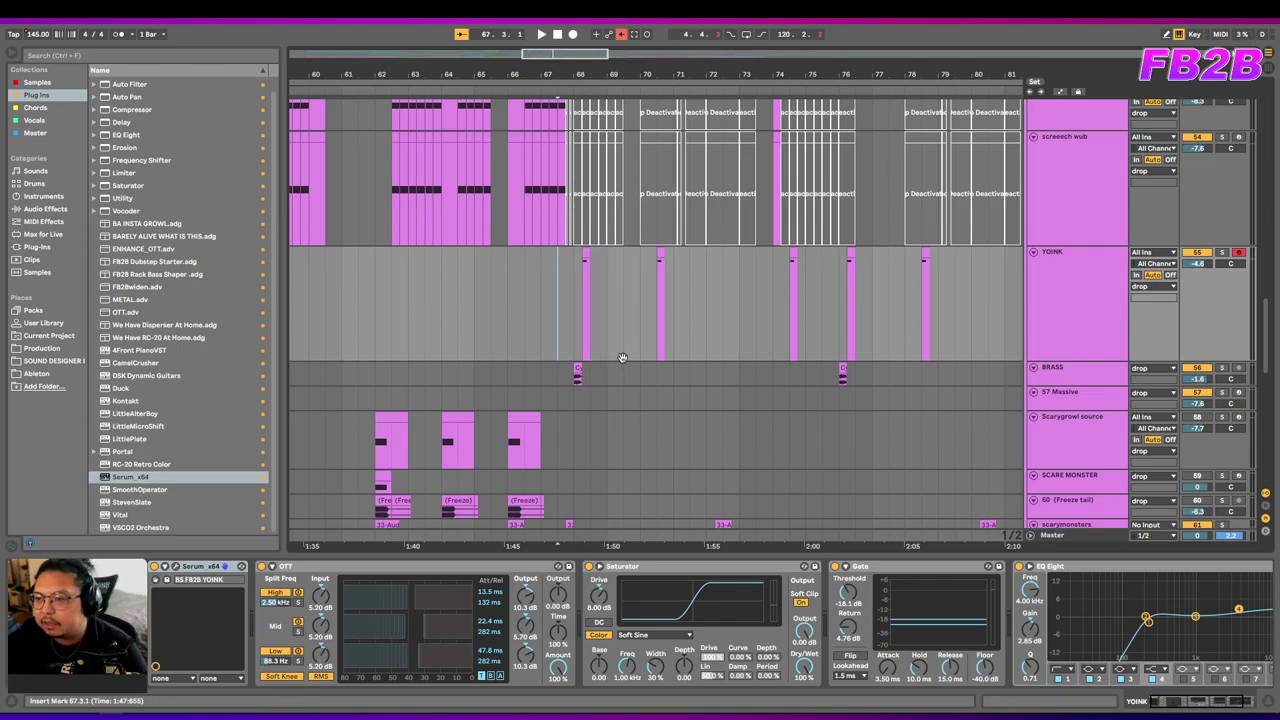
pyautogui.scroll(3, 600, 380)
pyautogui.hscroll(2, 600, 380)
pyautogui.scroll(3, 531, 379)
pyautogui.hscroll(-1, 531, 379)
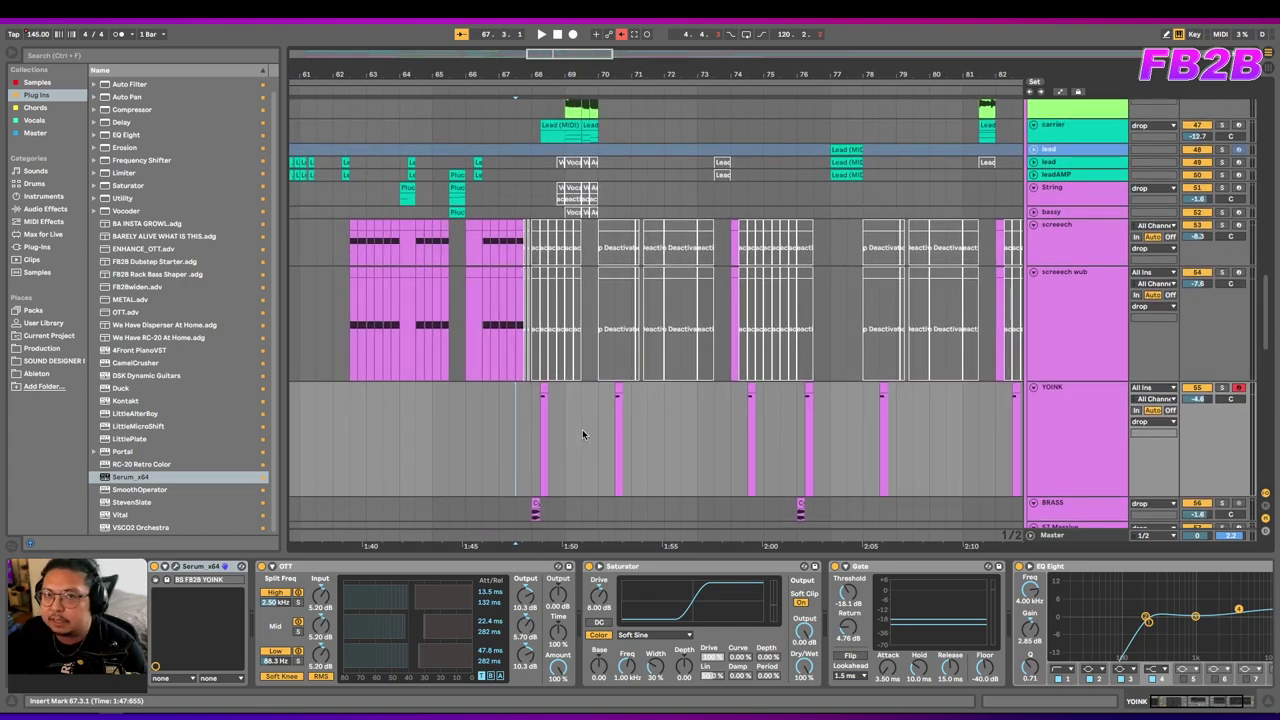
pyautogui.scroll(-8, 540, 270)
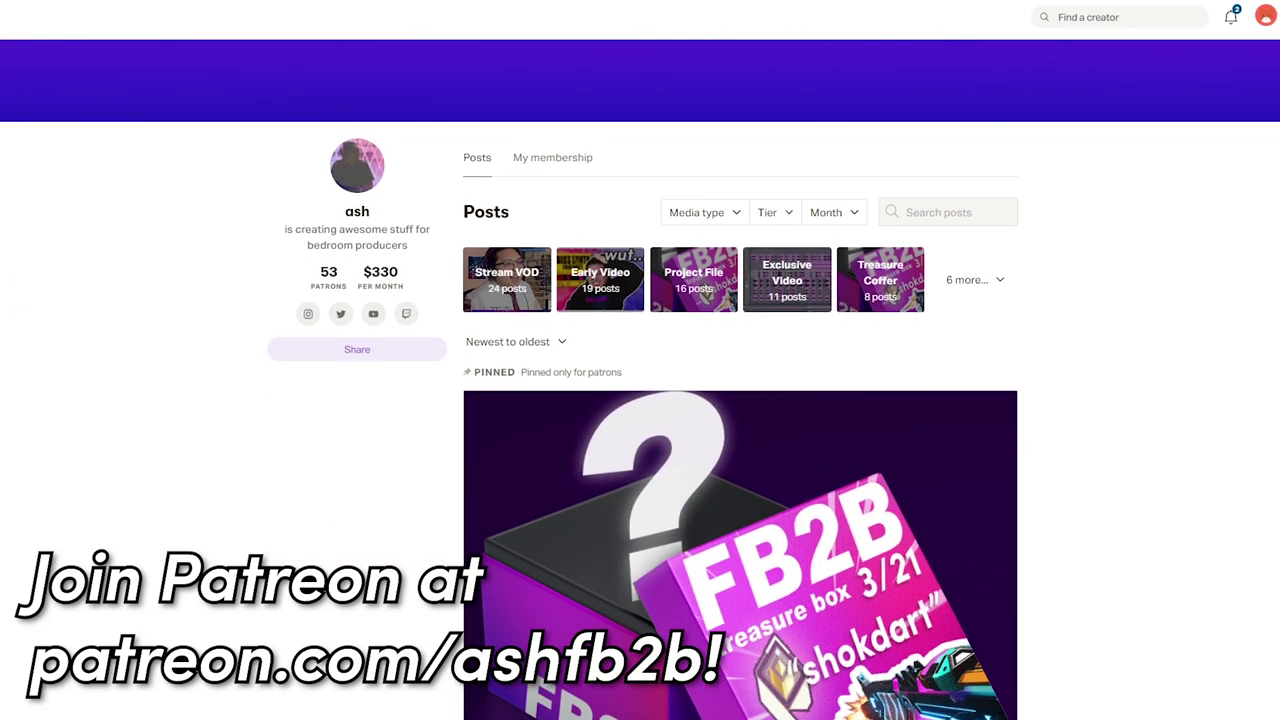
# Look through the creator's Patreon posts down to the Whiffdell (Valorant Dubstep) full project breakdown.
pyautogui.scroll(-10, 740, 400)
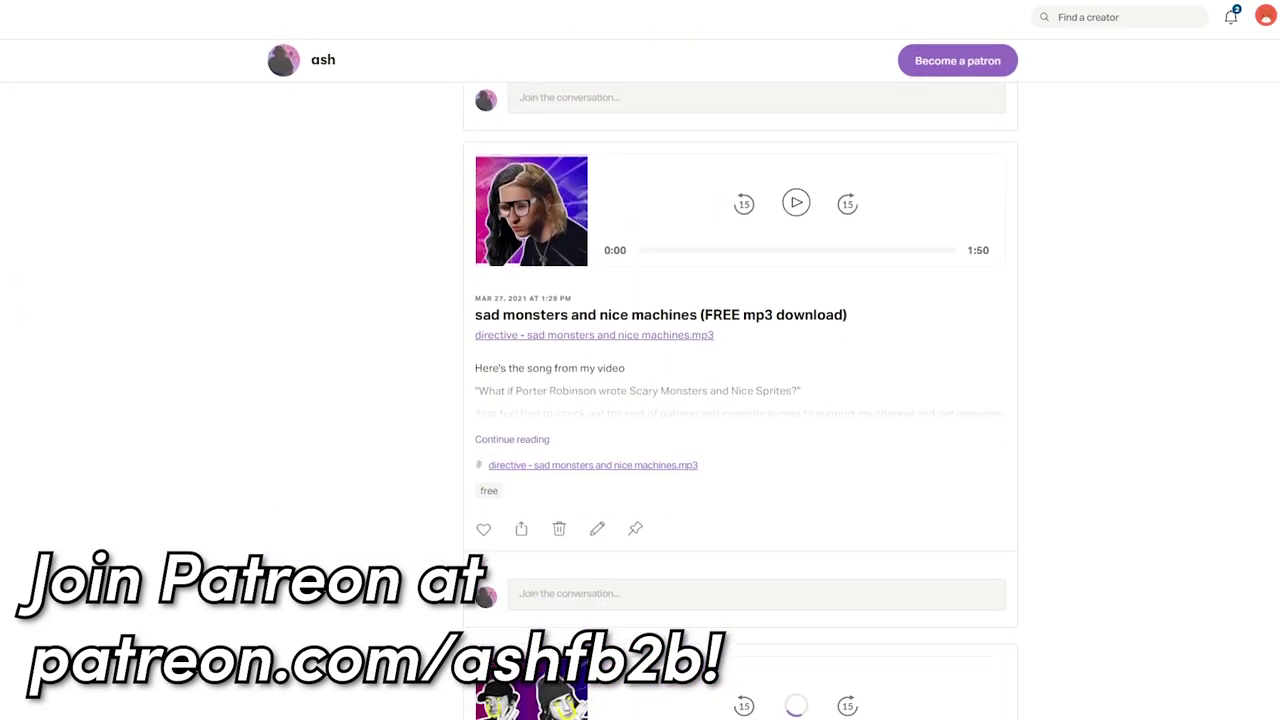
pyautogui.scroll(-12, 740, 400)
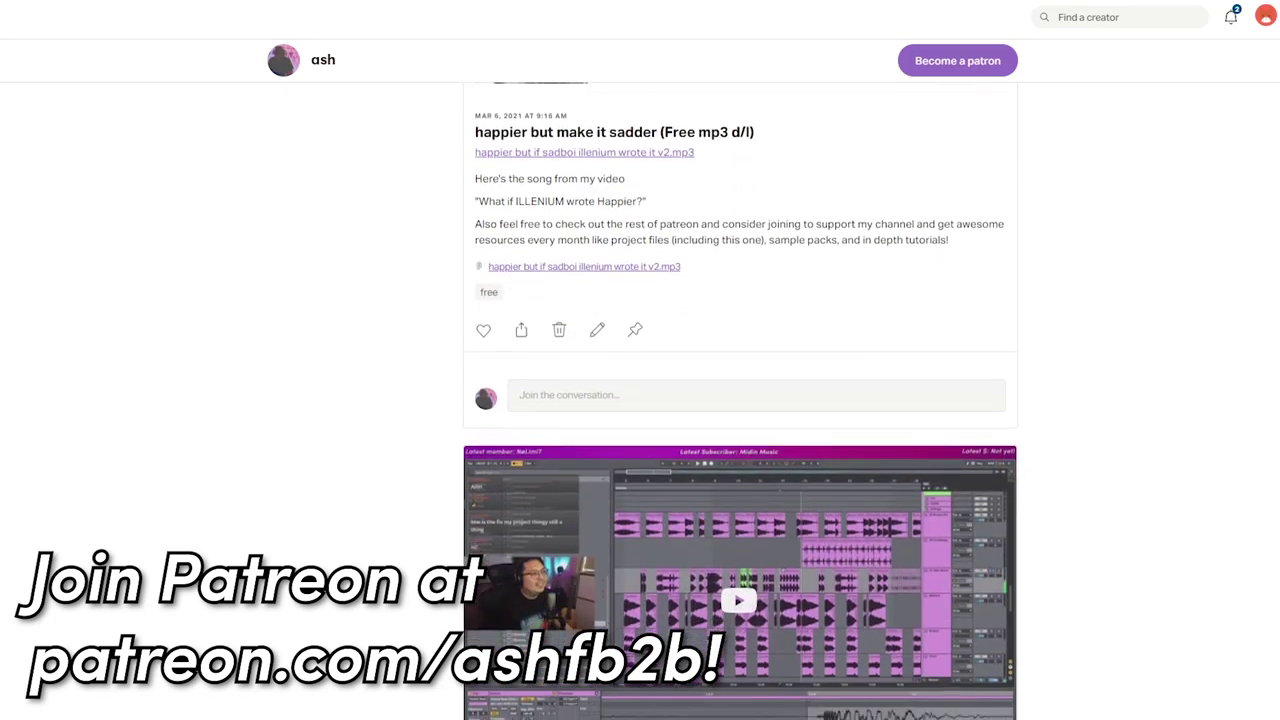
pyautogui.scroll(-3, 740, 400)
pyautogui.scroll(-2, 740, 400)
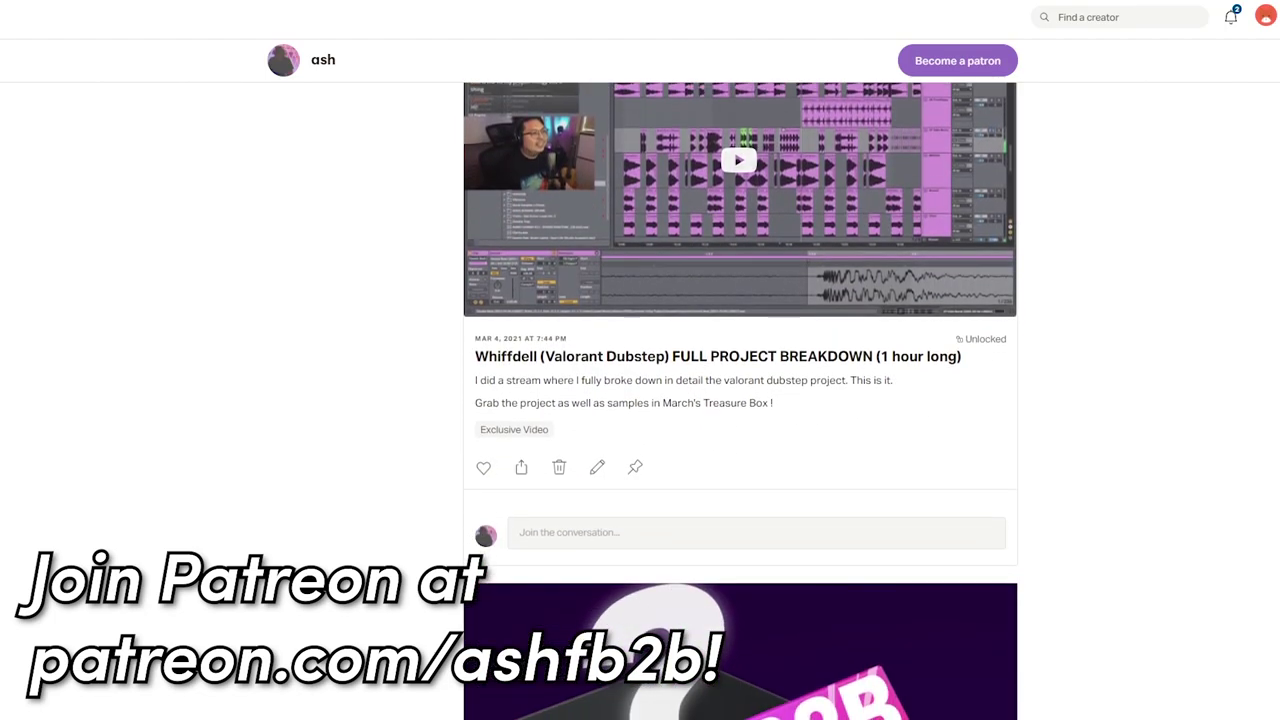